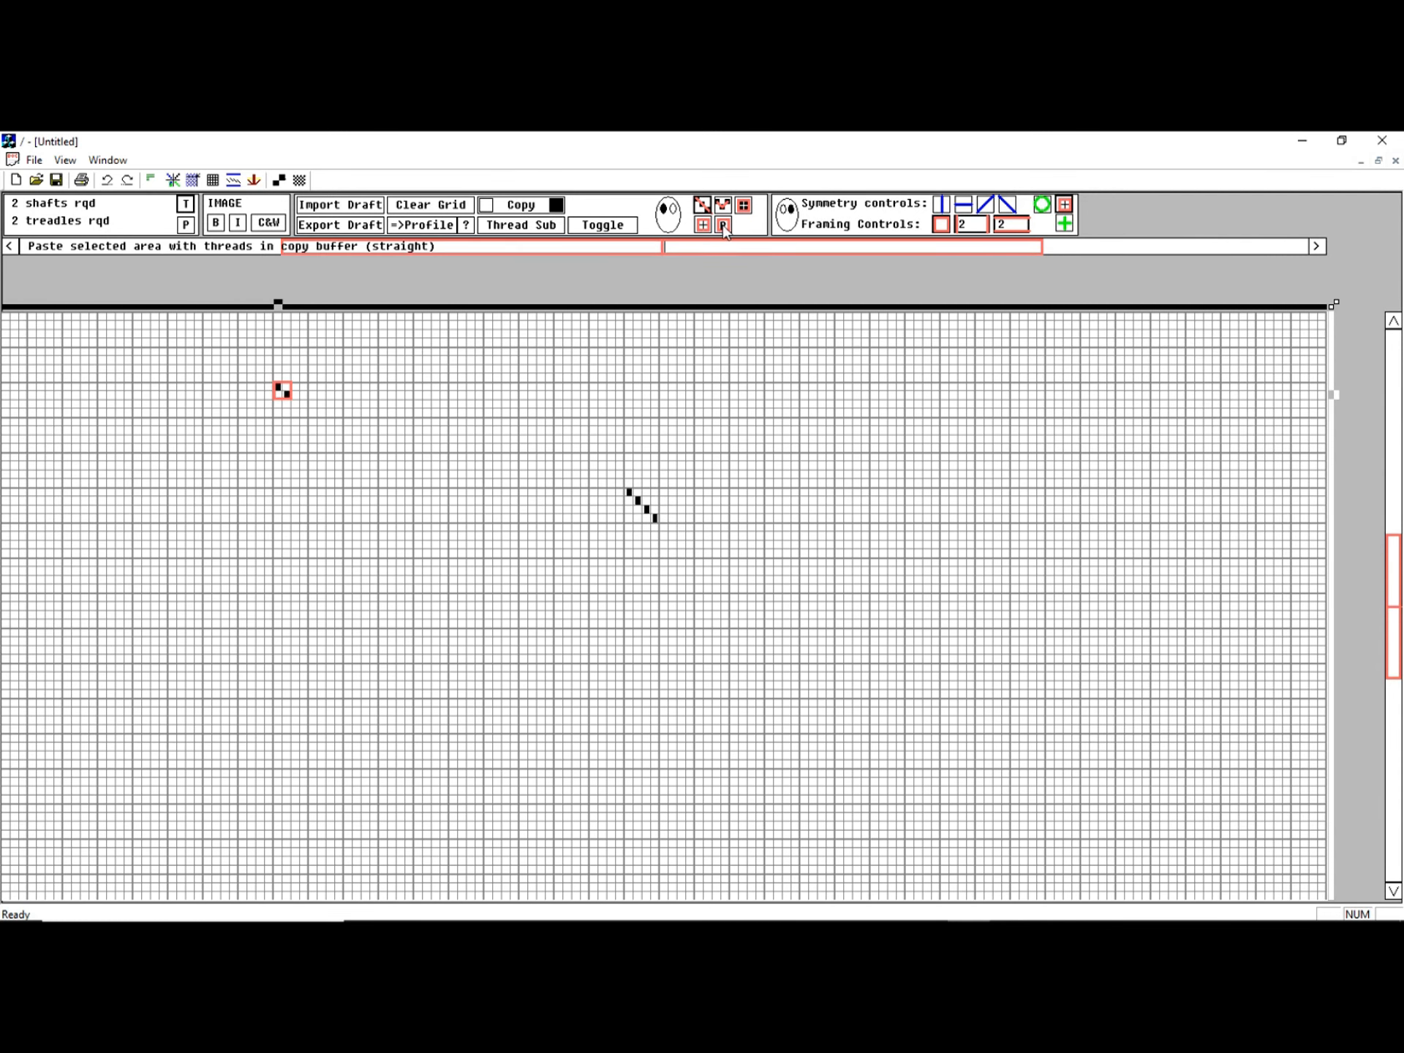
Step: Fill two separate blocks of about 12 by 12 threads, one above the other, with the copied 2 by 2 plain weave
{"action": "left_click", "coordinate": [723, 224]}
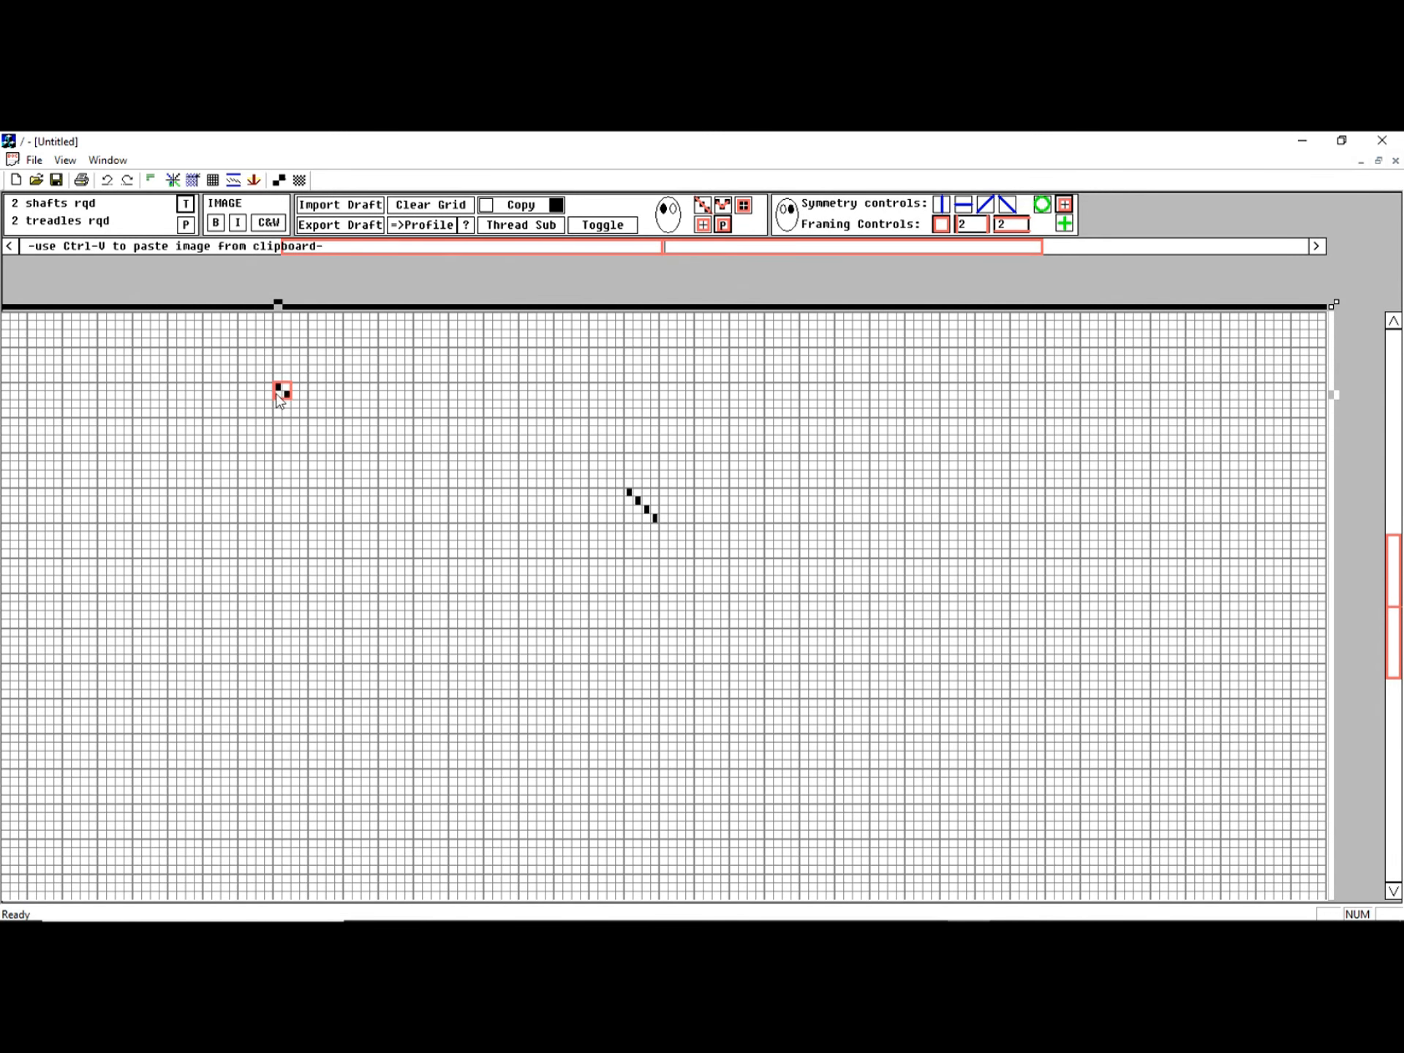
{"action": "left_click_drag", "start_coordinate": [243, 395], "coordinate": [341, 486]}
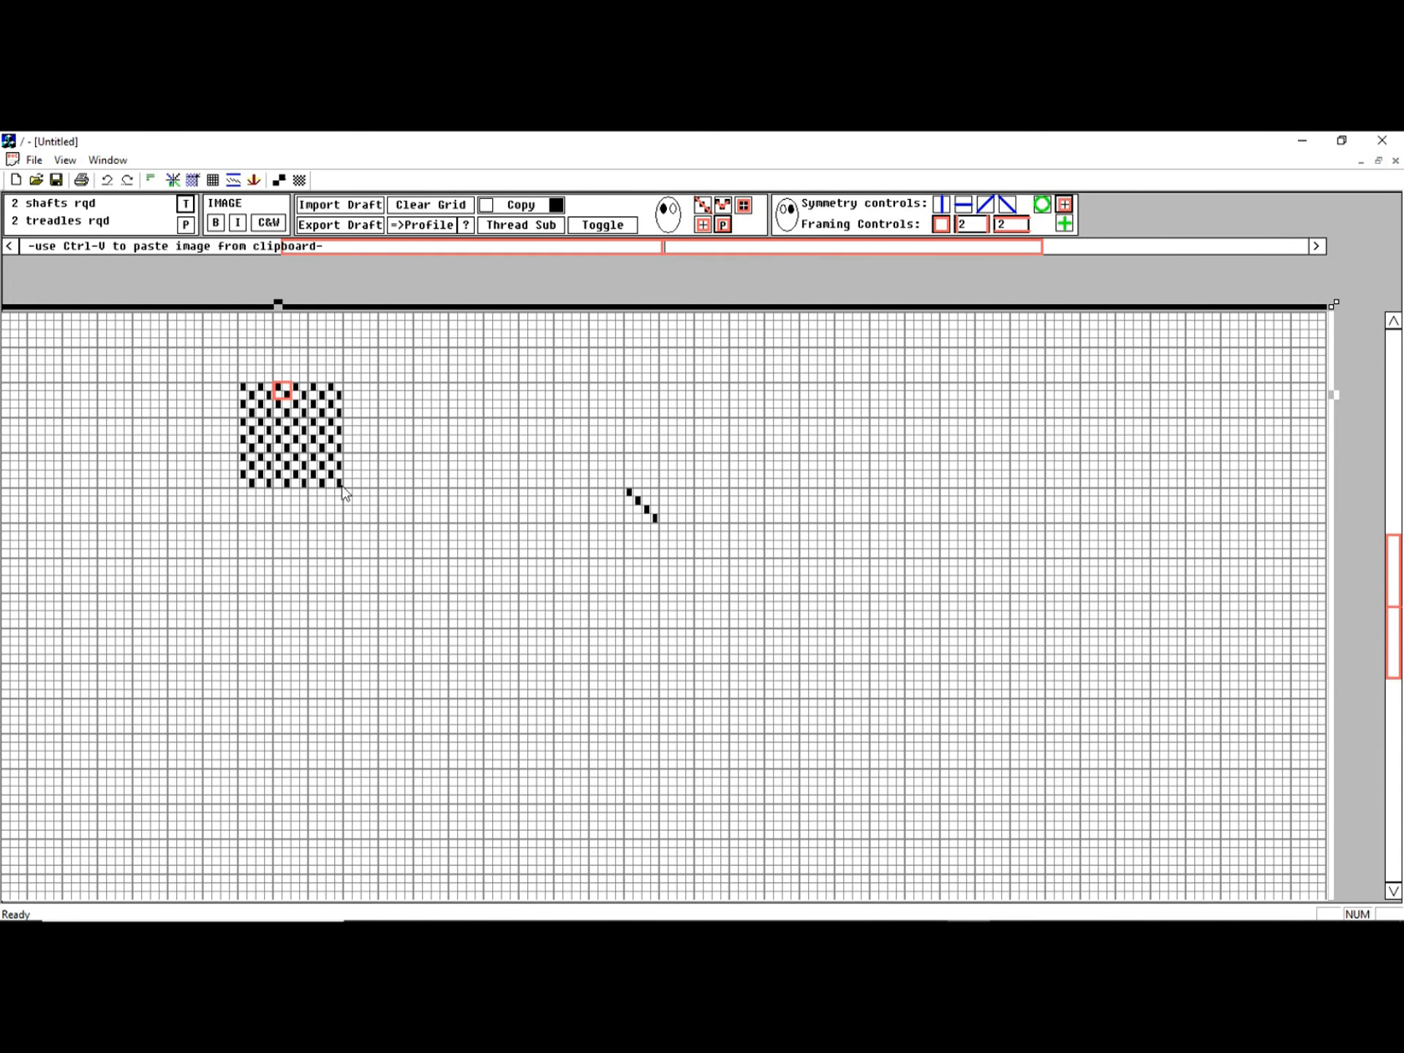
{"action": "mouse_move", "coordinate": [243, 526]}
{"action": "left_mouse_down"}
{"action": "mouse_move", "coordinate": [300, 614]}
{"action": "mouse_move", "coordinate": [345, 636]}
{"action": "left_mouse_up"}
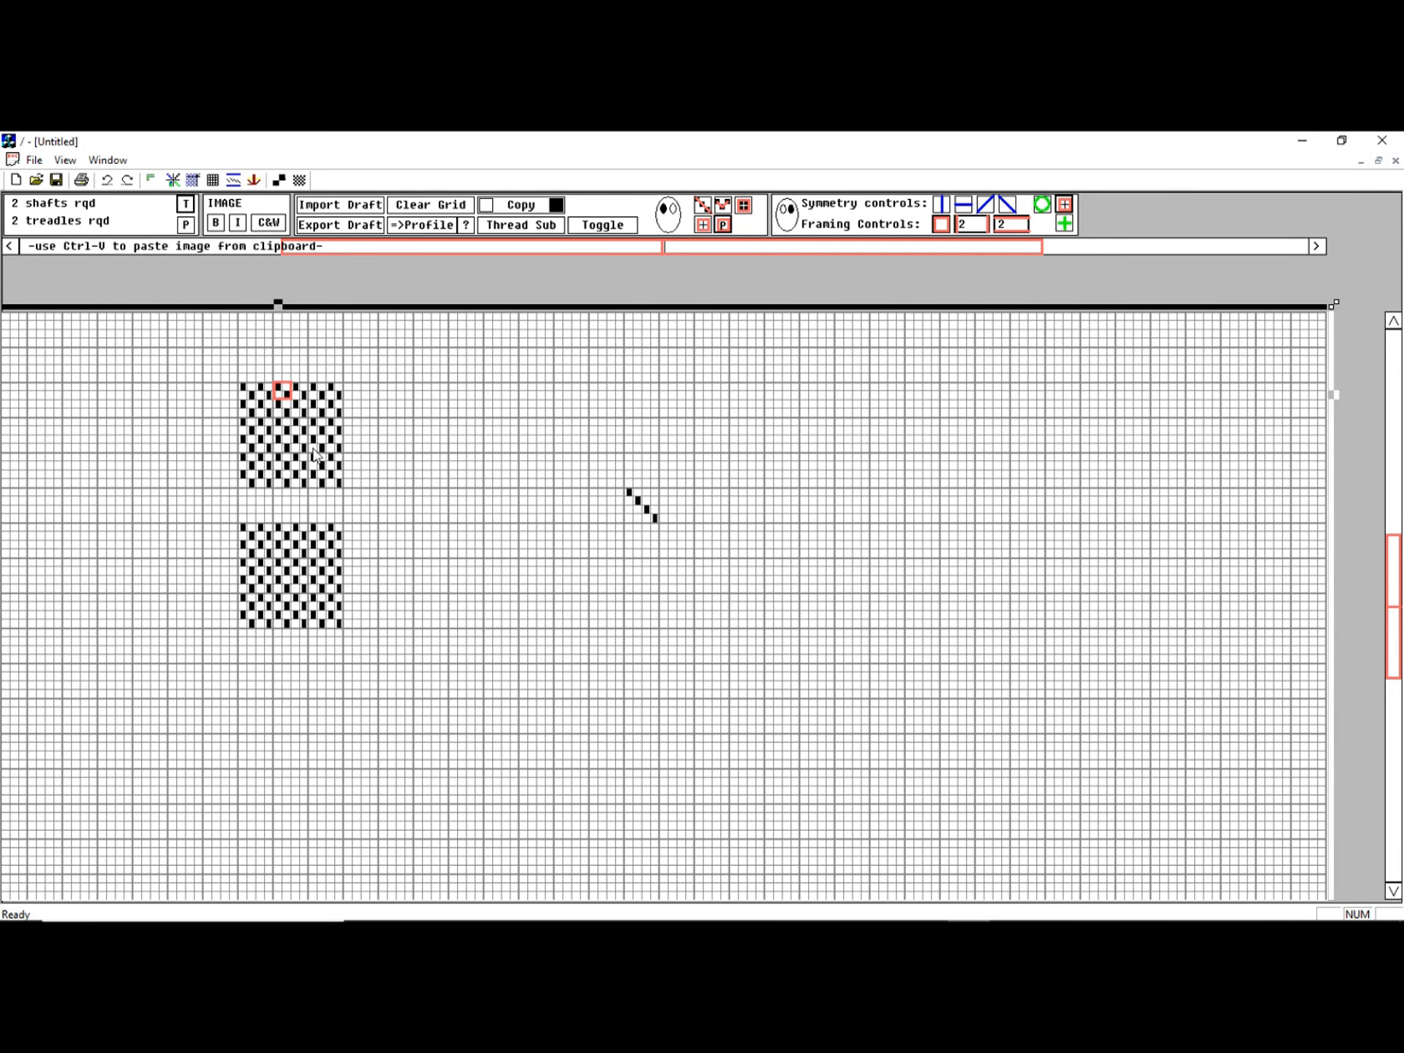
{"action": "left_click", "coordinate": [198, 388]}
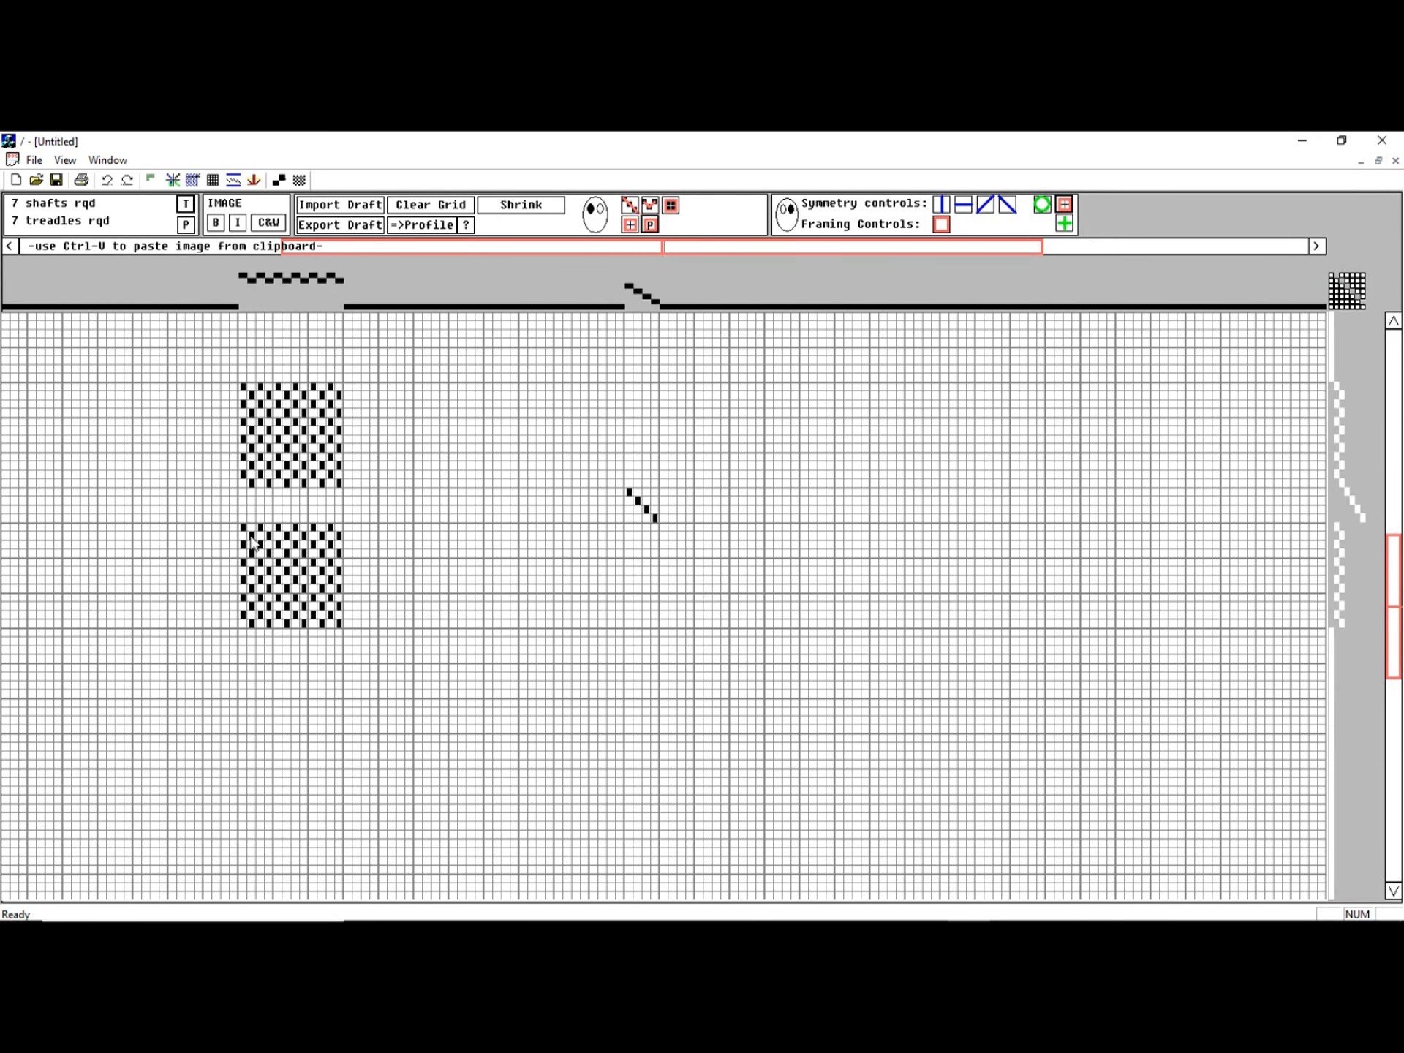
Step: In the left half of the lower block, clear interlacements near its upper edge and add extra ones near its lower edge
{"action": "left_click", "coordinate": [250, 537]}
{"action": "left_click", "coordinate": [262, 536]}
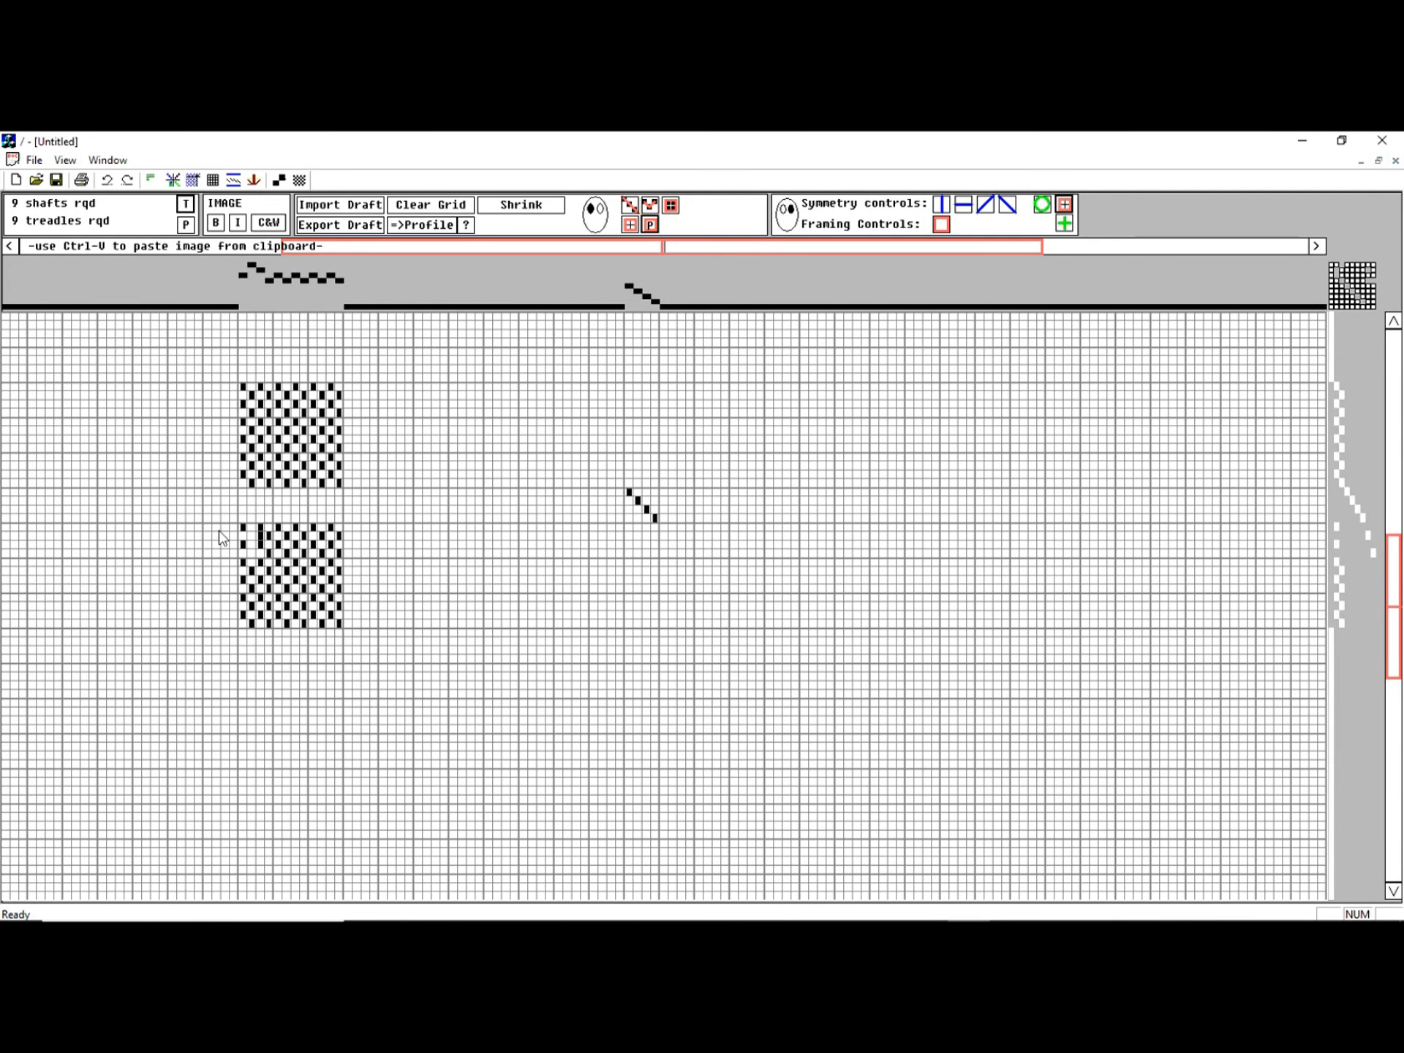
{"action": "left_click", "coordinate": [262, 539]}
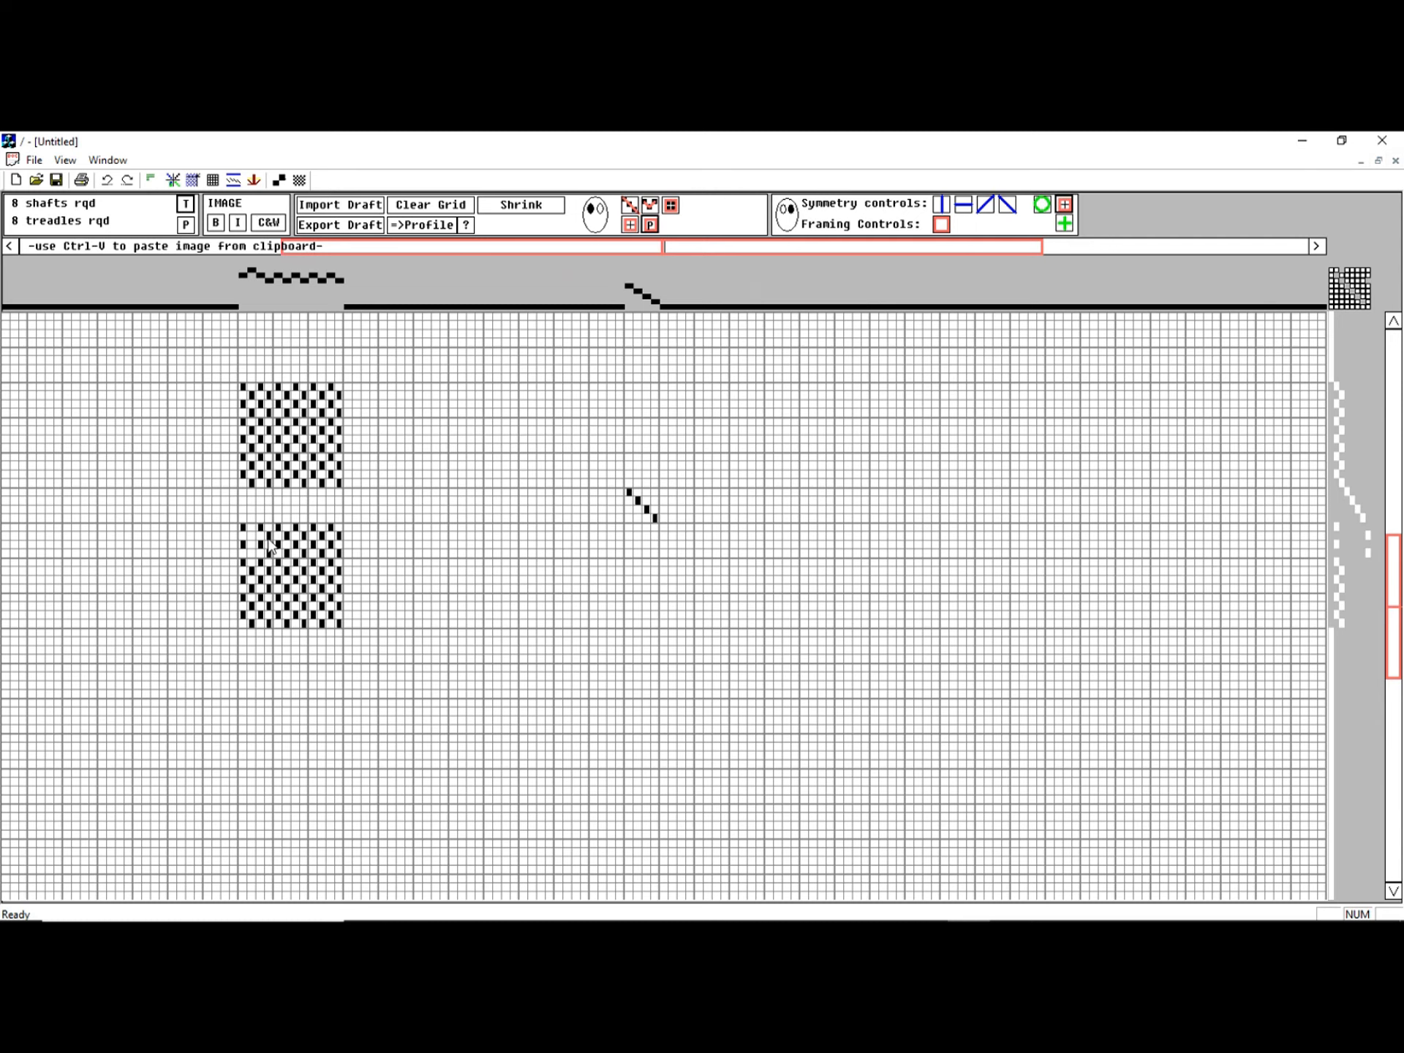
{"action": "left_click", "coordinate": [268, 544]}
{"action": "left_click", "coordinate": [253, 618]}
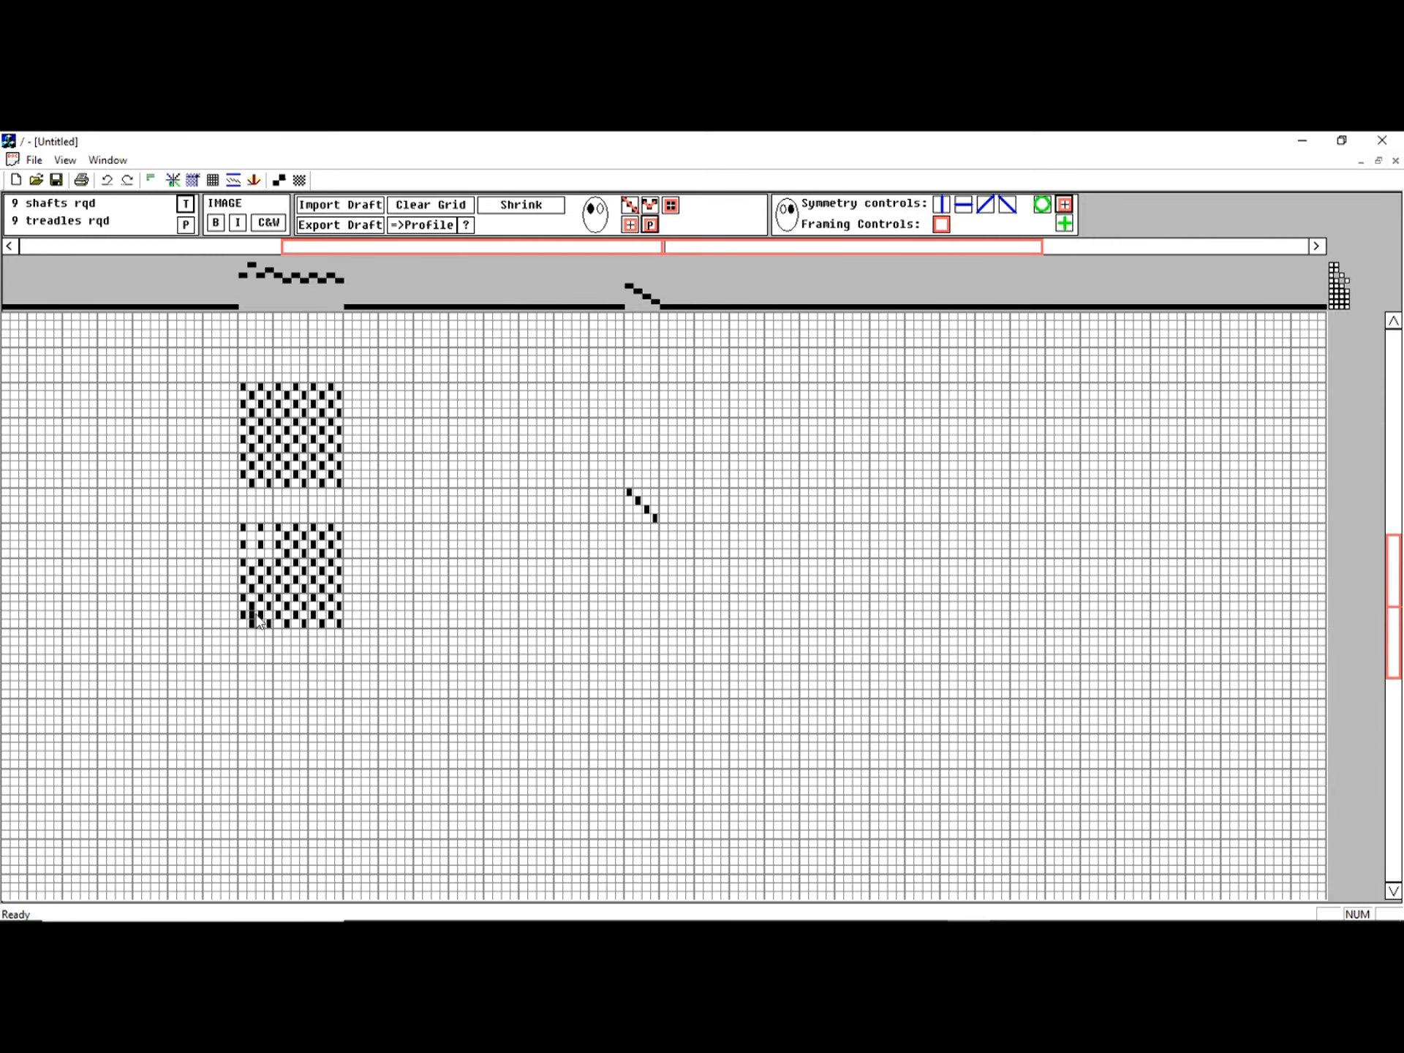
{"action": "left_click", "coordinate": [265, 614]}
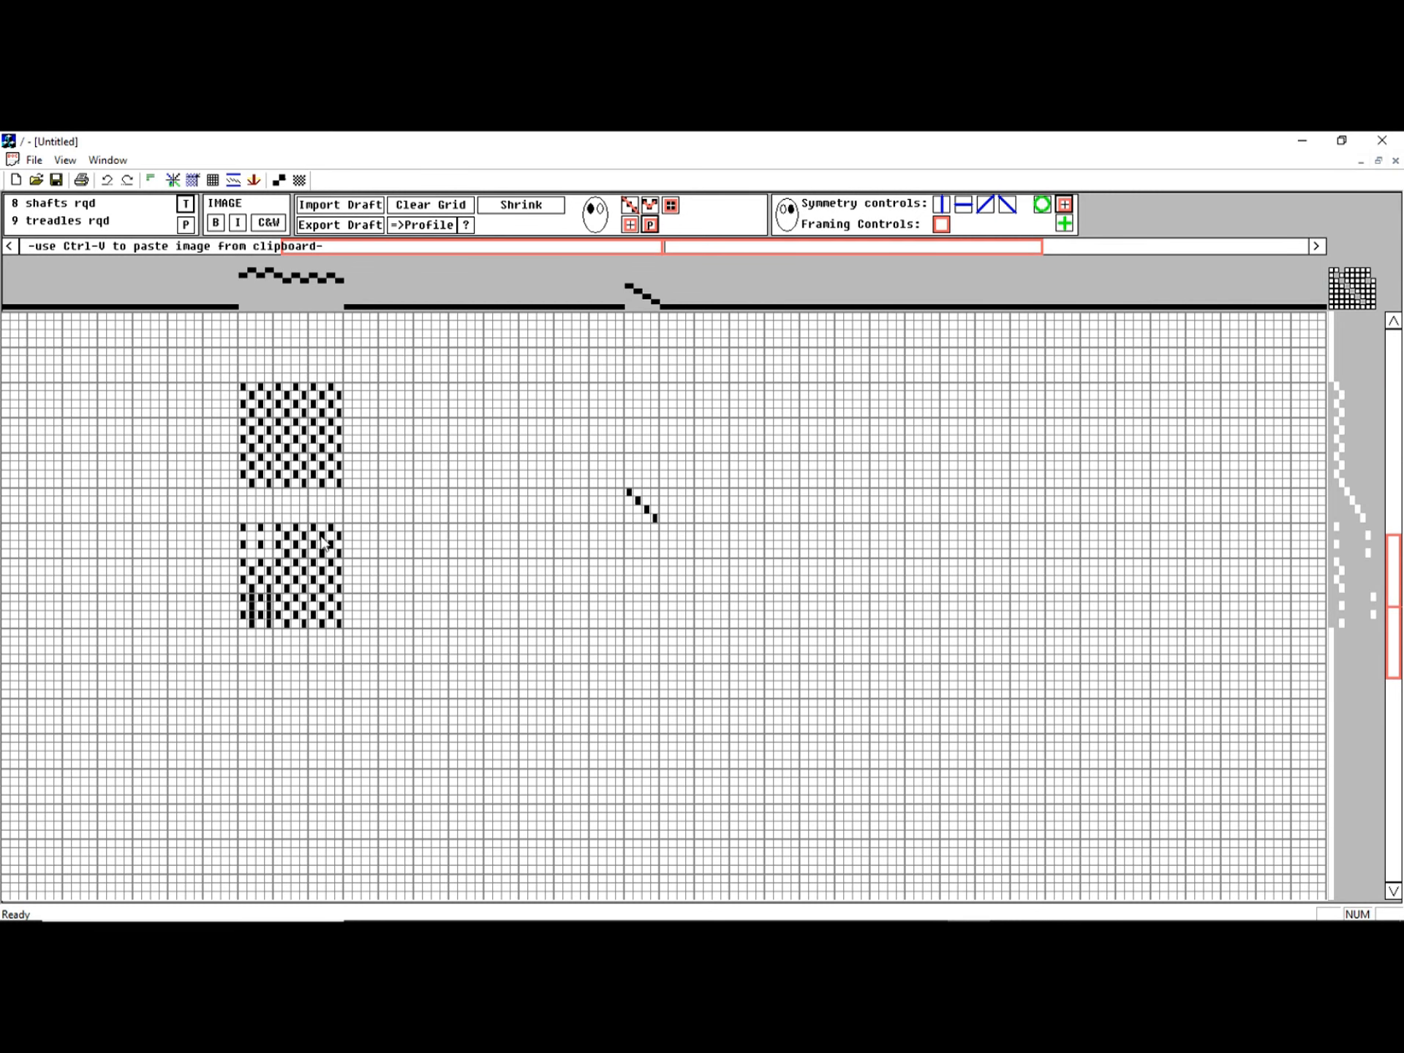
Step: In the right half of the lower block, clear interlacements near its upper edge and add matching extra ones near its lower edge
{"action": "left_click", "coordinate": [304, 542]}
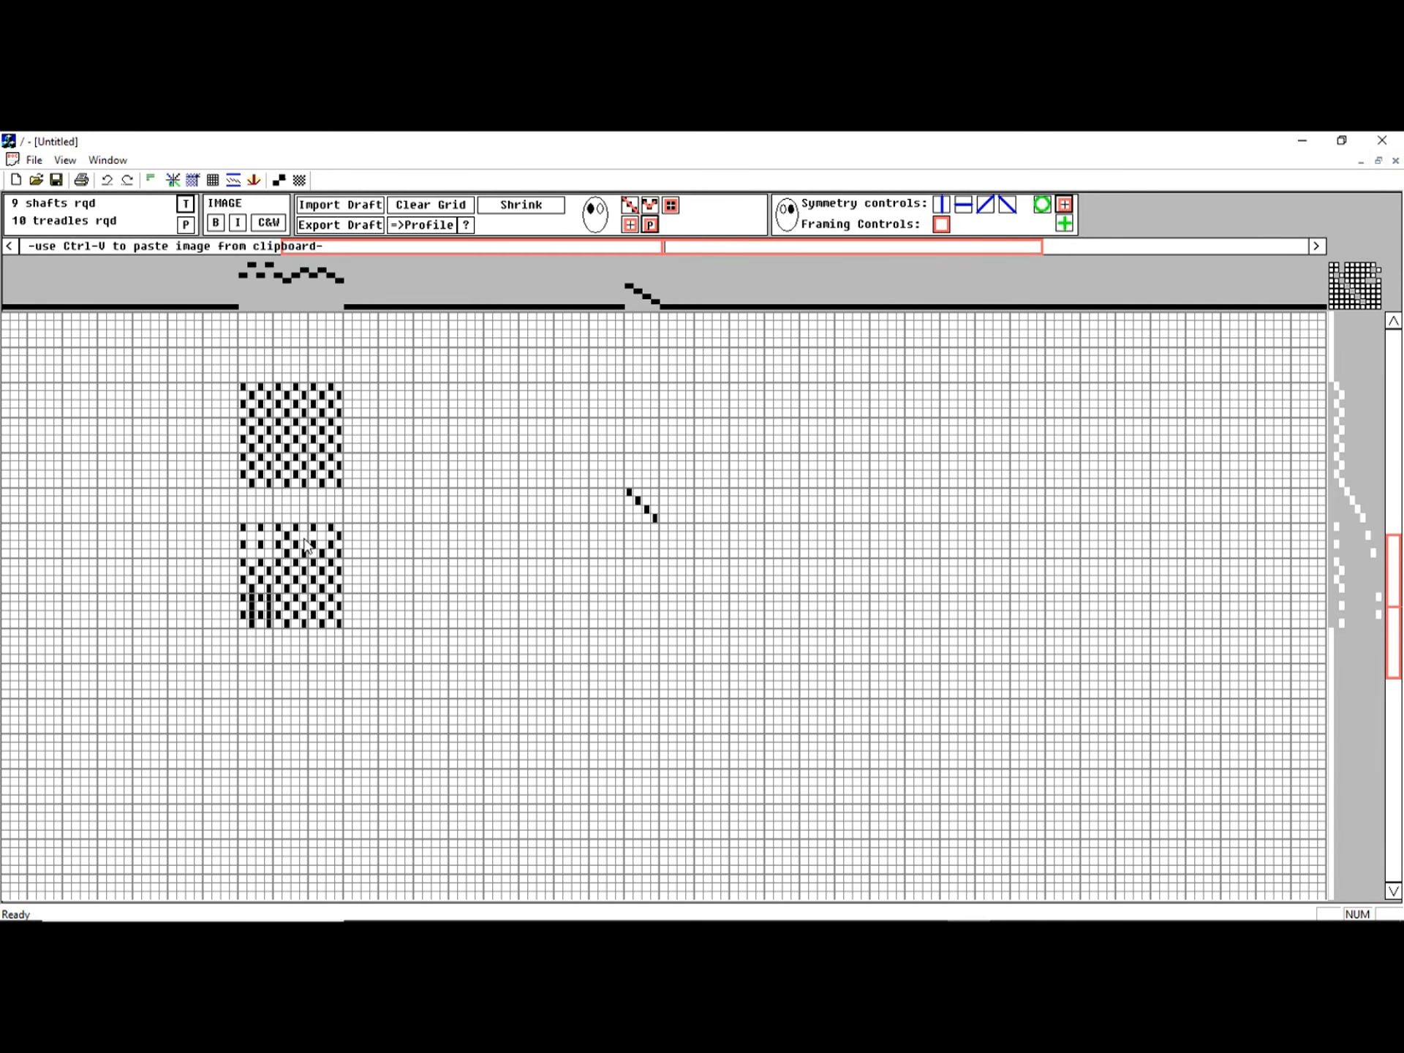
{"action": "left_click", "coordinate": [304, 554]}
{"action": "left_click", "coordinate": [322, 559]}
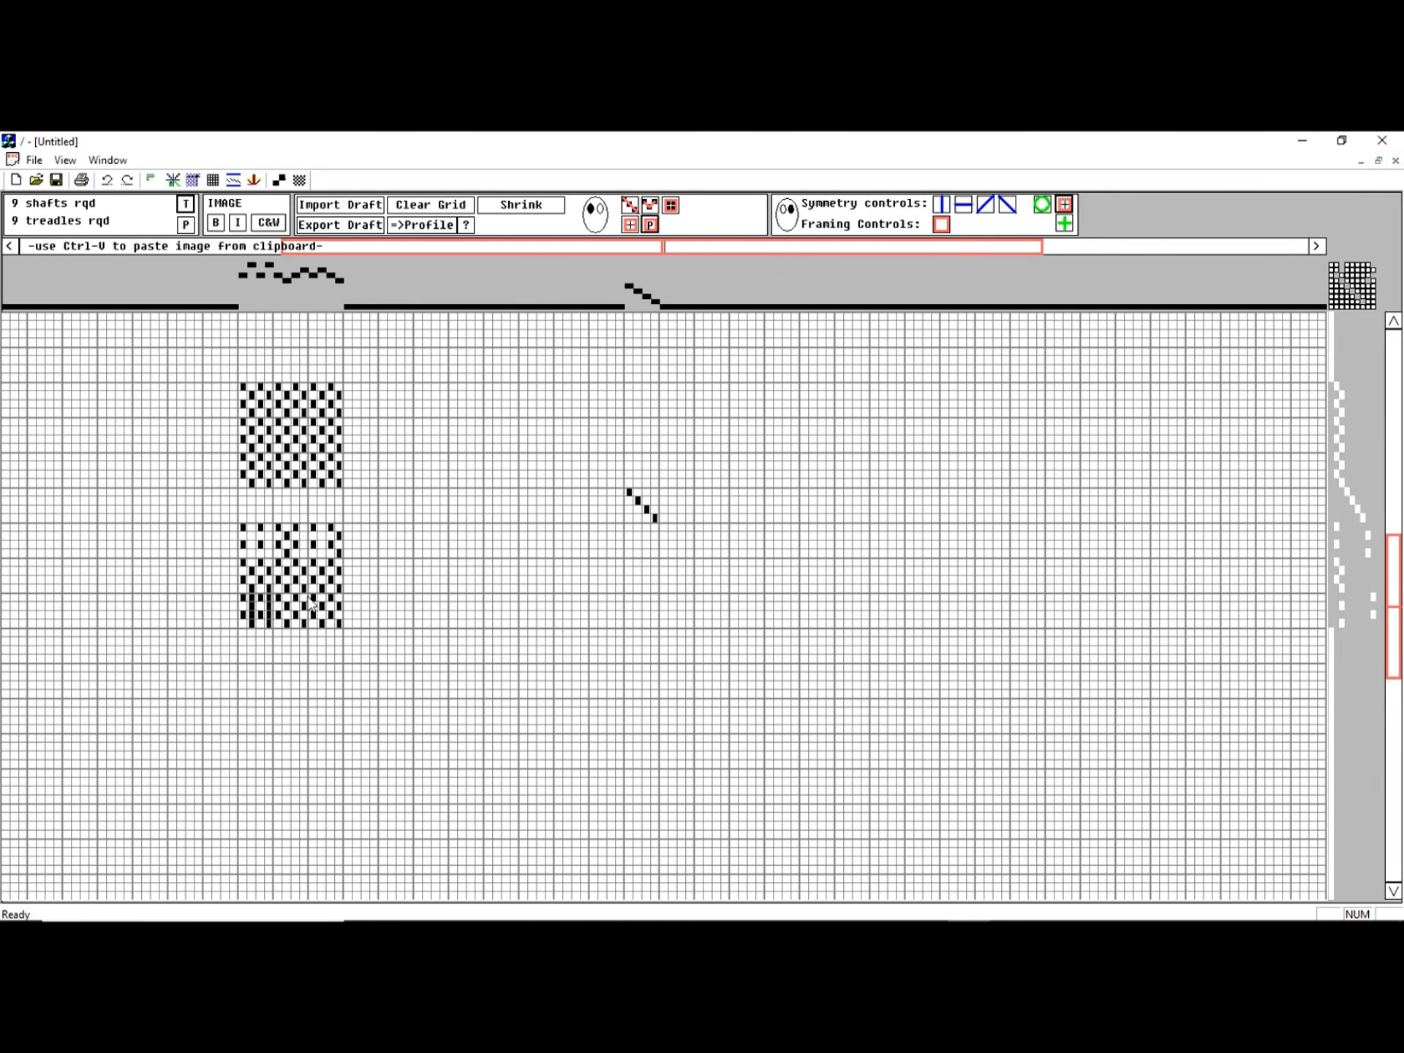
{"action": "left_click", "coordinate": [313, 604]}
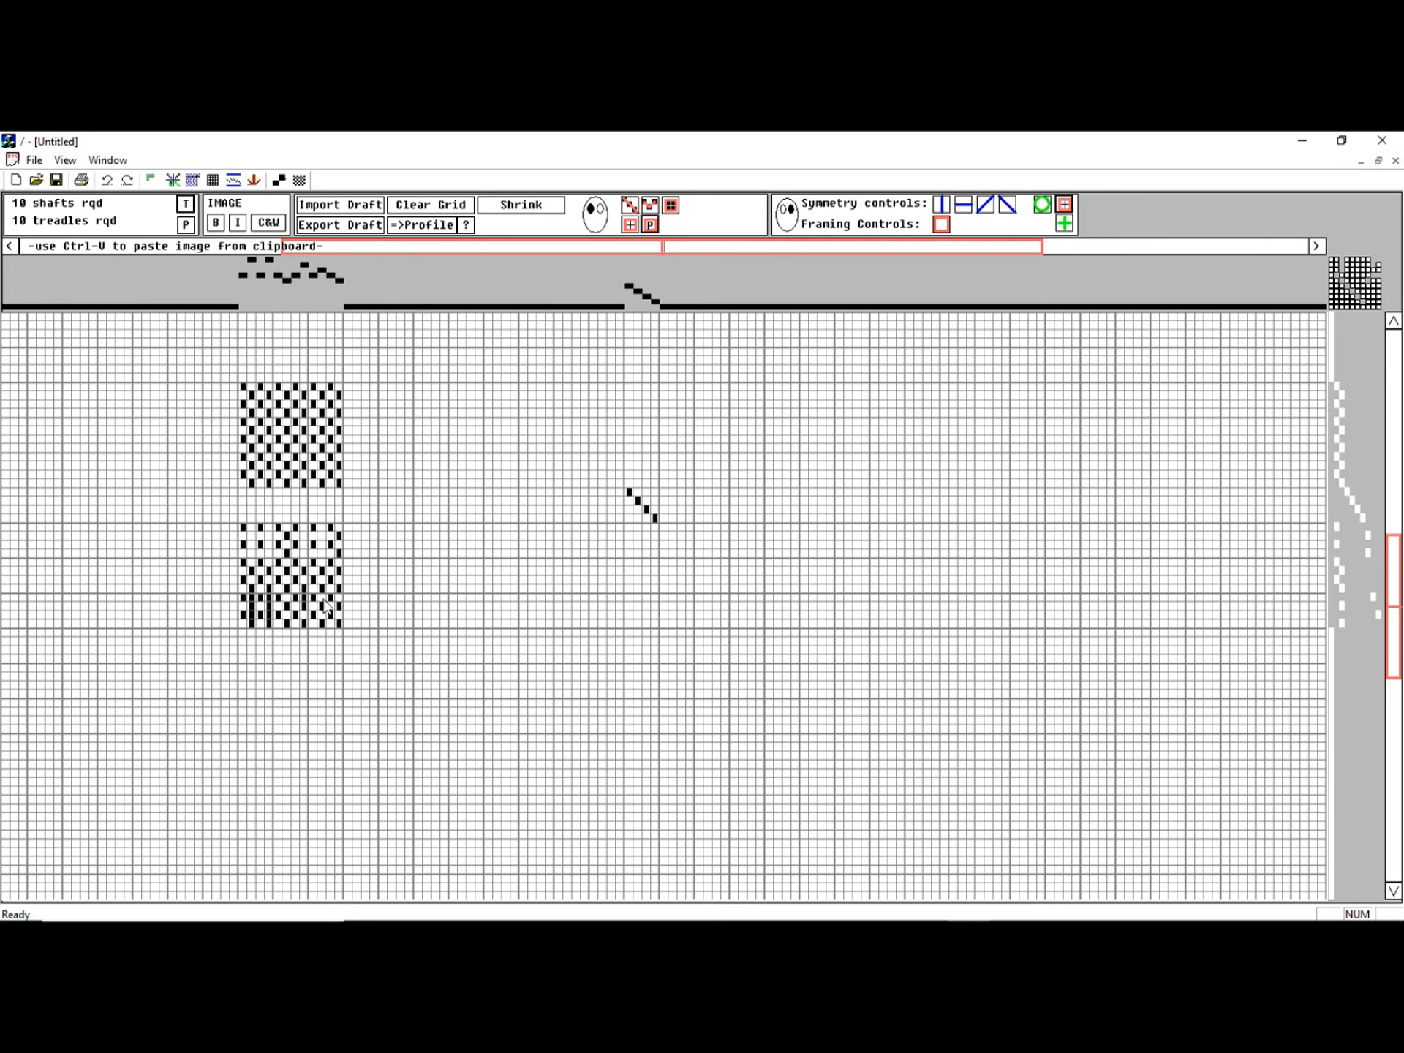
{"action": "left_click", "coordinate": [325, 607]}
{"action": "left_click", "coordinate": [304, 615]}
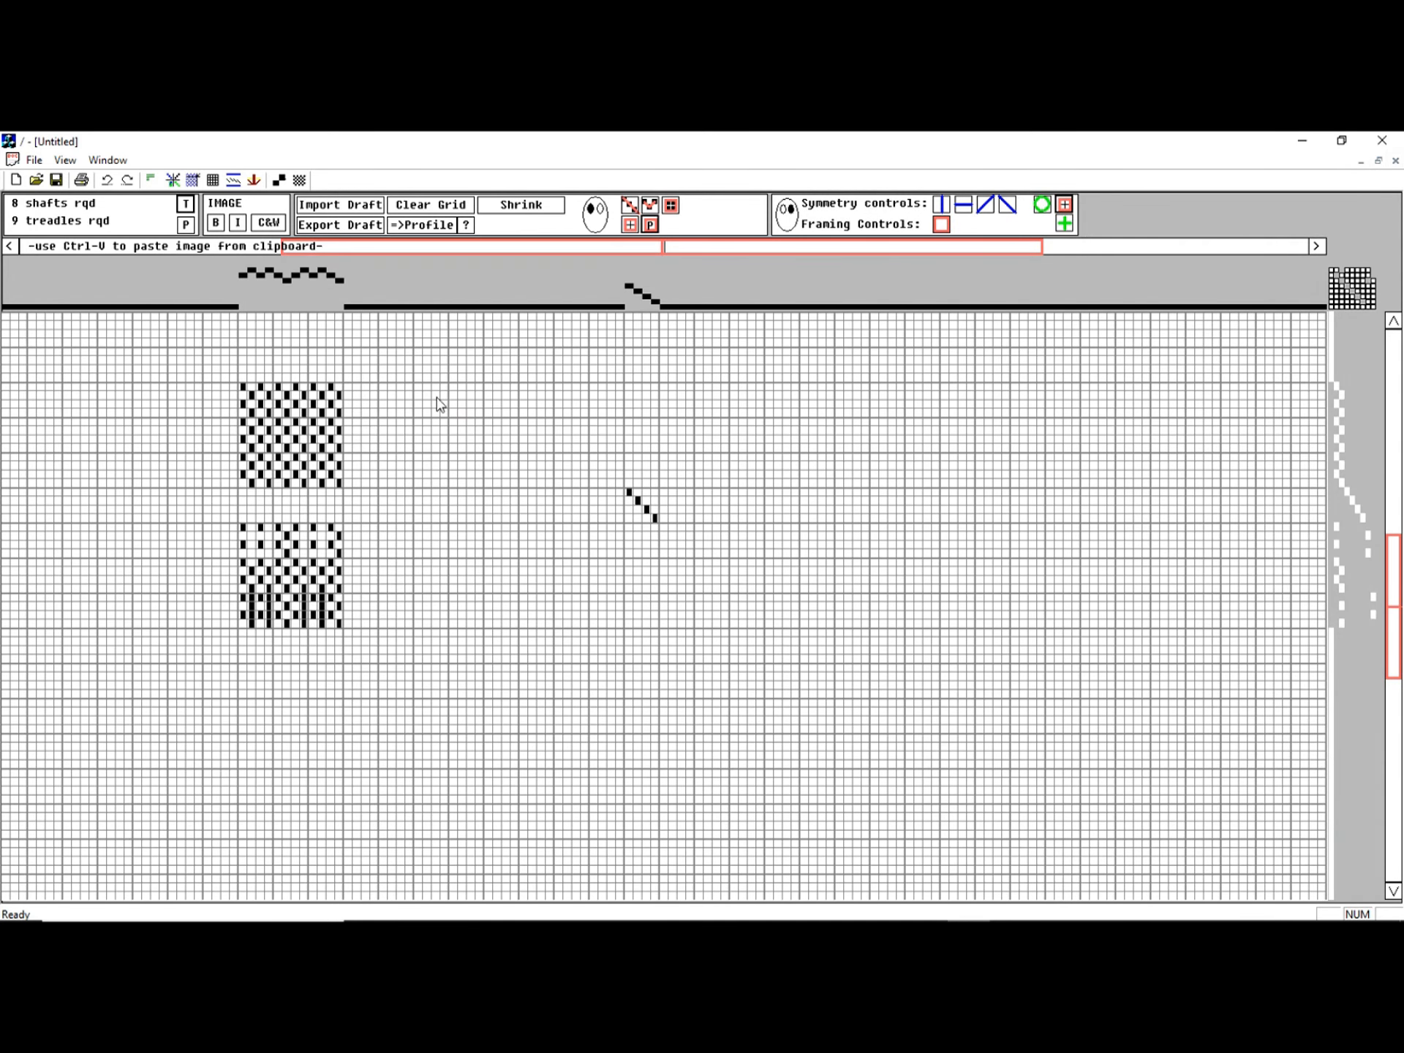
Step: Copy the modified 12 by 12 block as pattern threading, try substituting it into the 4 by 4 diagonal, and undo the substitution
{"action": "left_click_drag", "start_coordinate": [243, 532], "coordinate": [348, 636]}
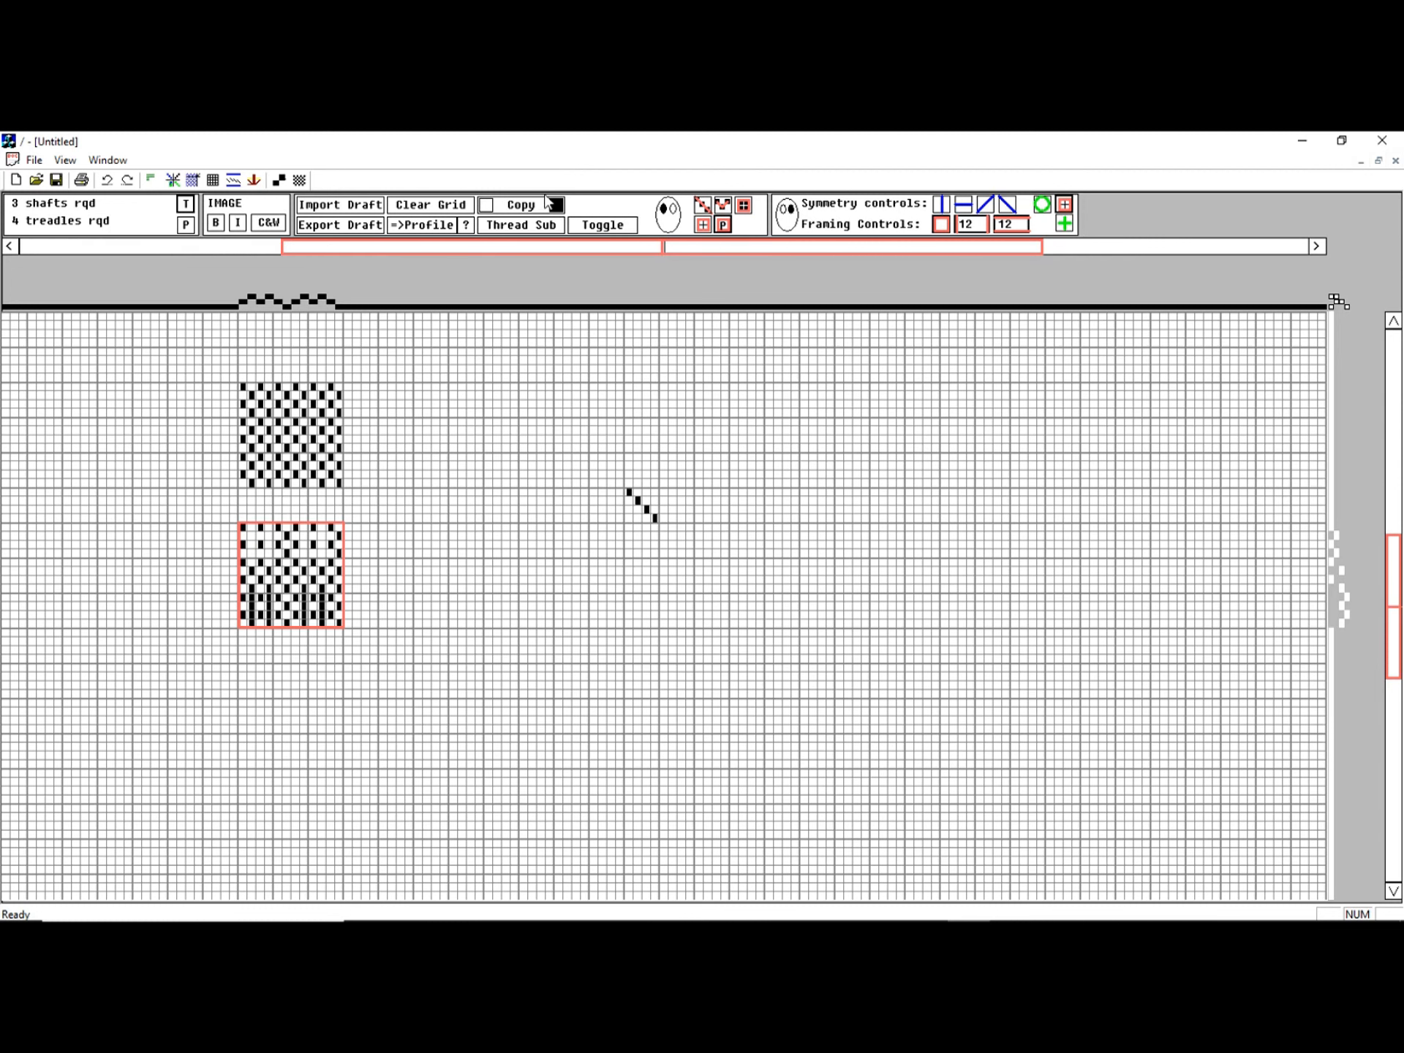
{"action": "left_click", "coordinate": [556, 206]}
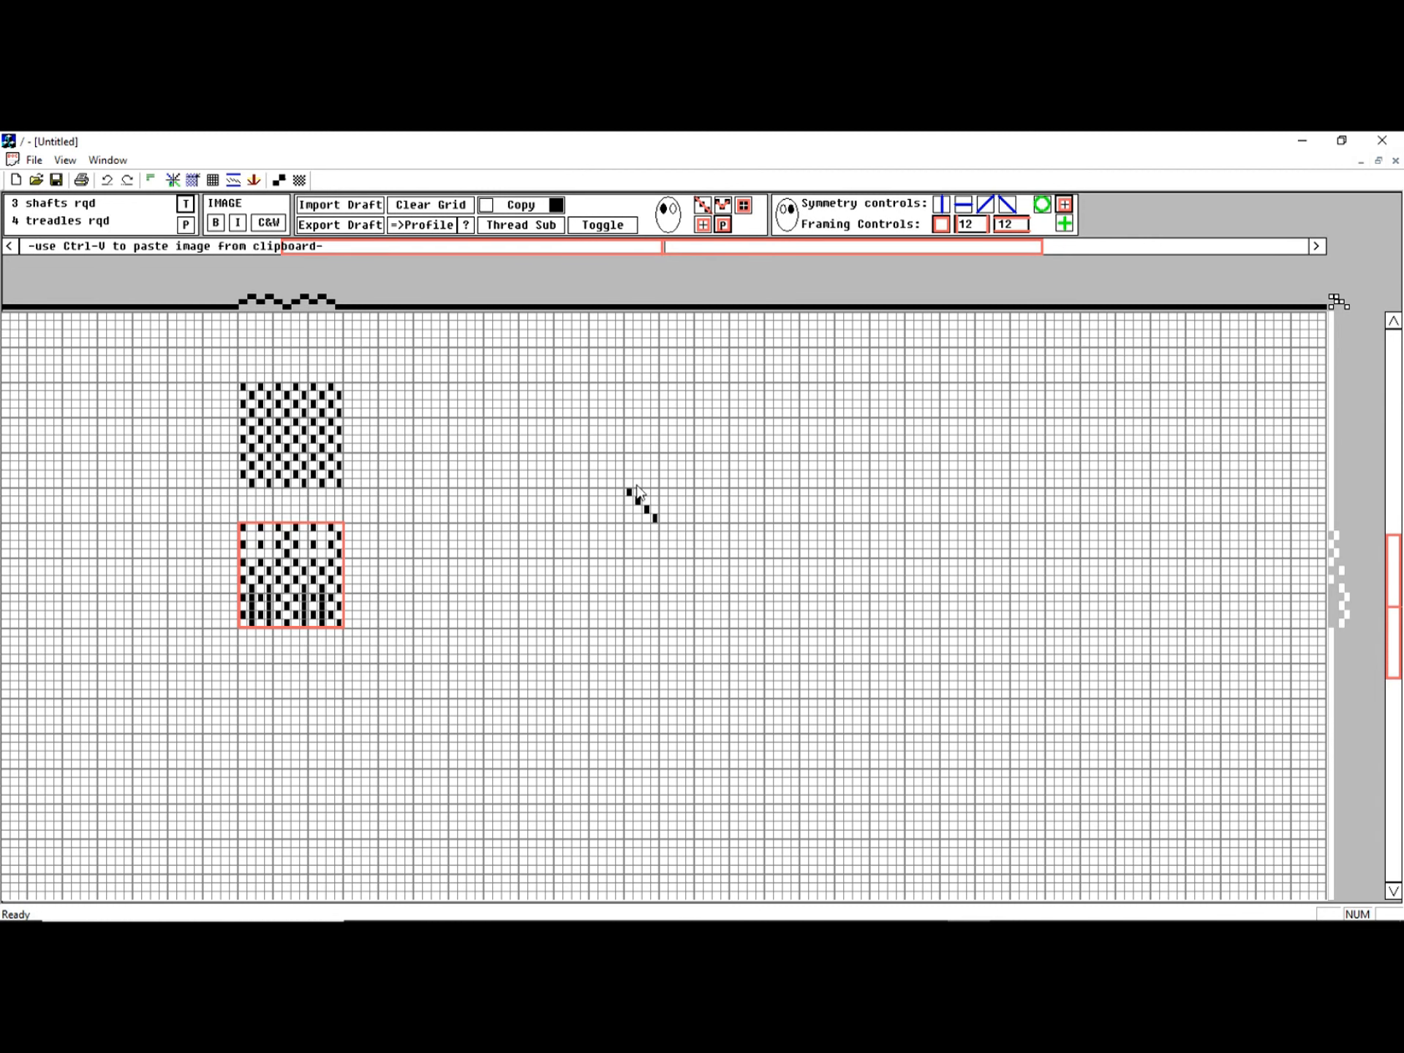
{"action": "left_click_drag", "start_coordinate": [632, 499], "coordinate": [657, 524]}
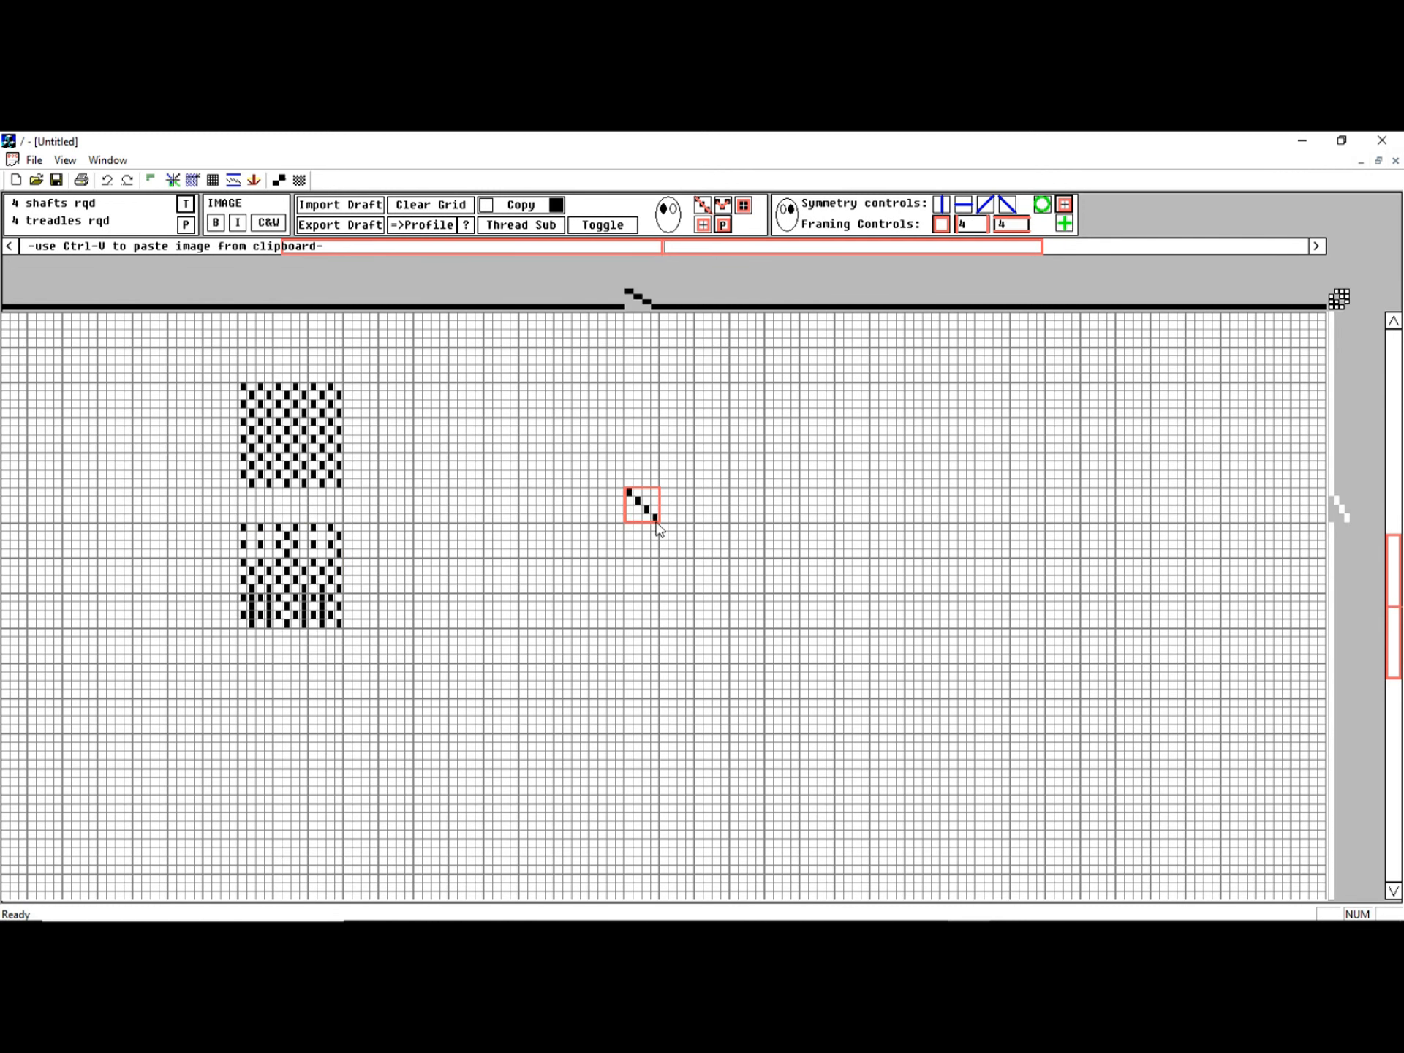
{"action": "left_click", "coordinate": [541, 231]}
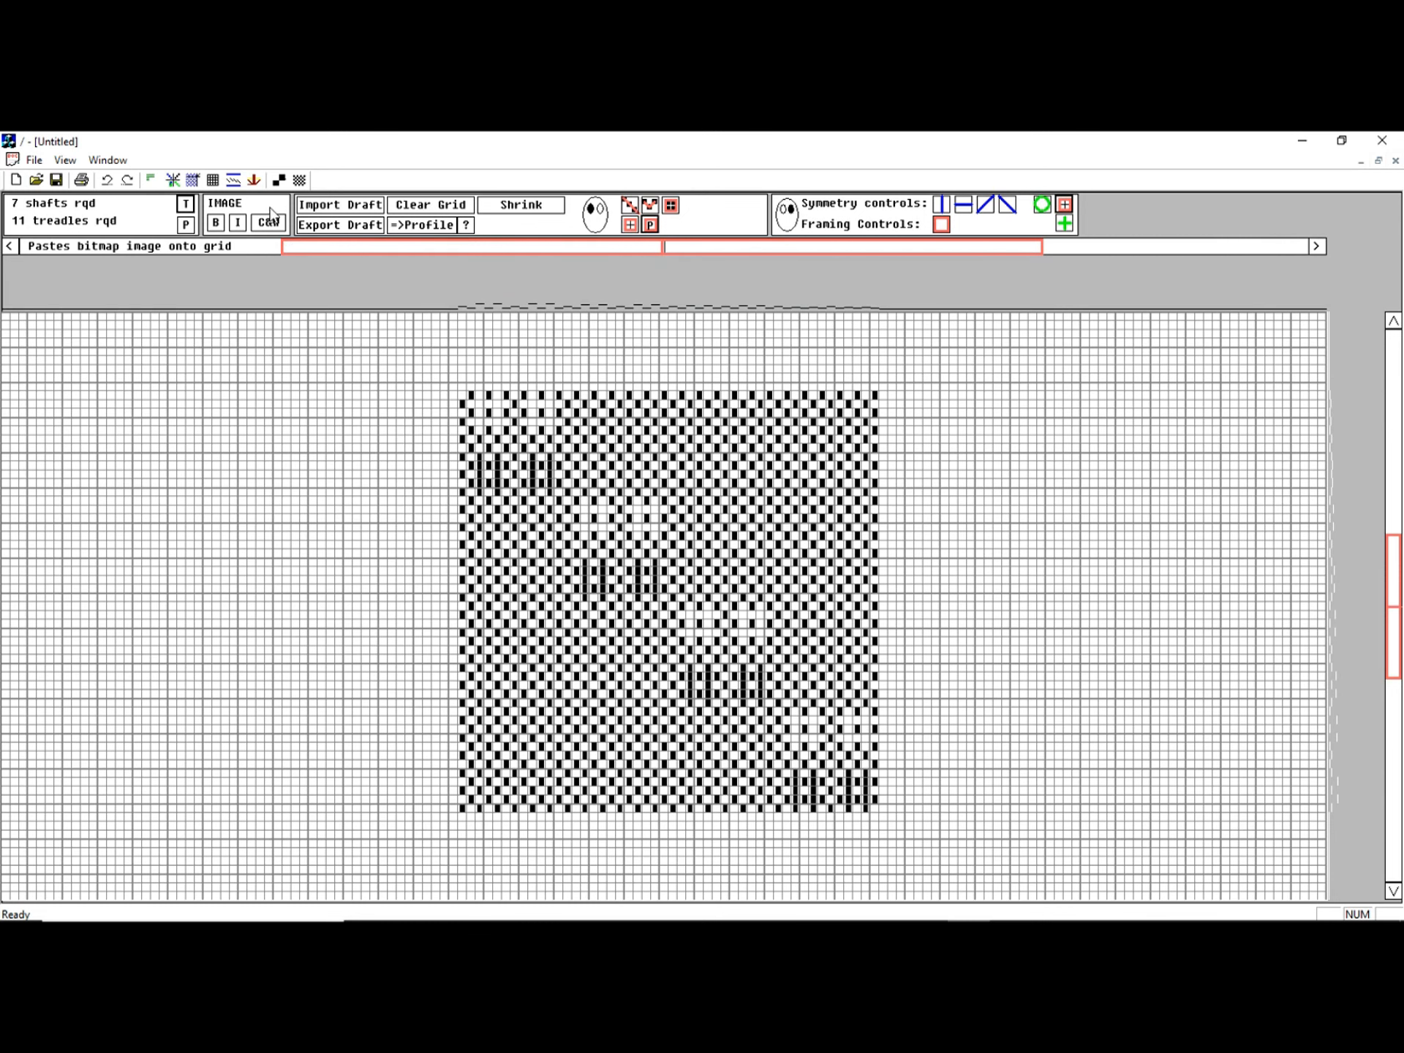
{"action": "left_click", "coordinate": [108, 183]}
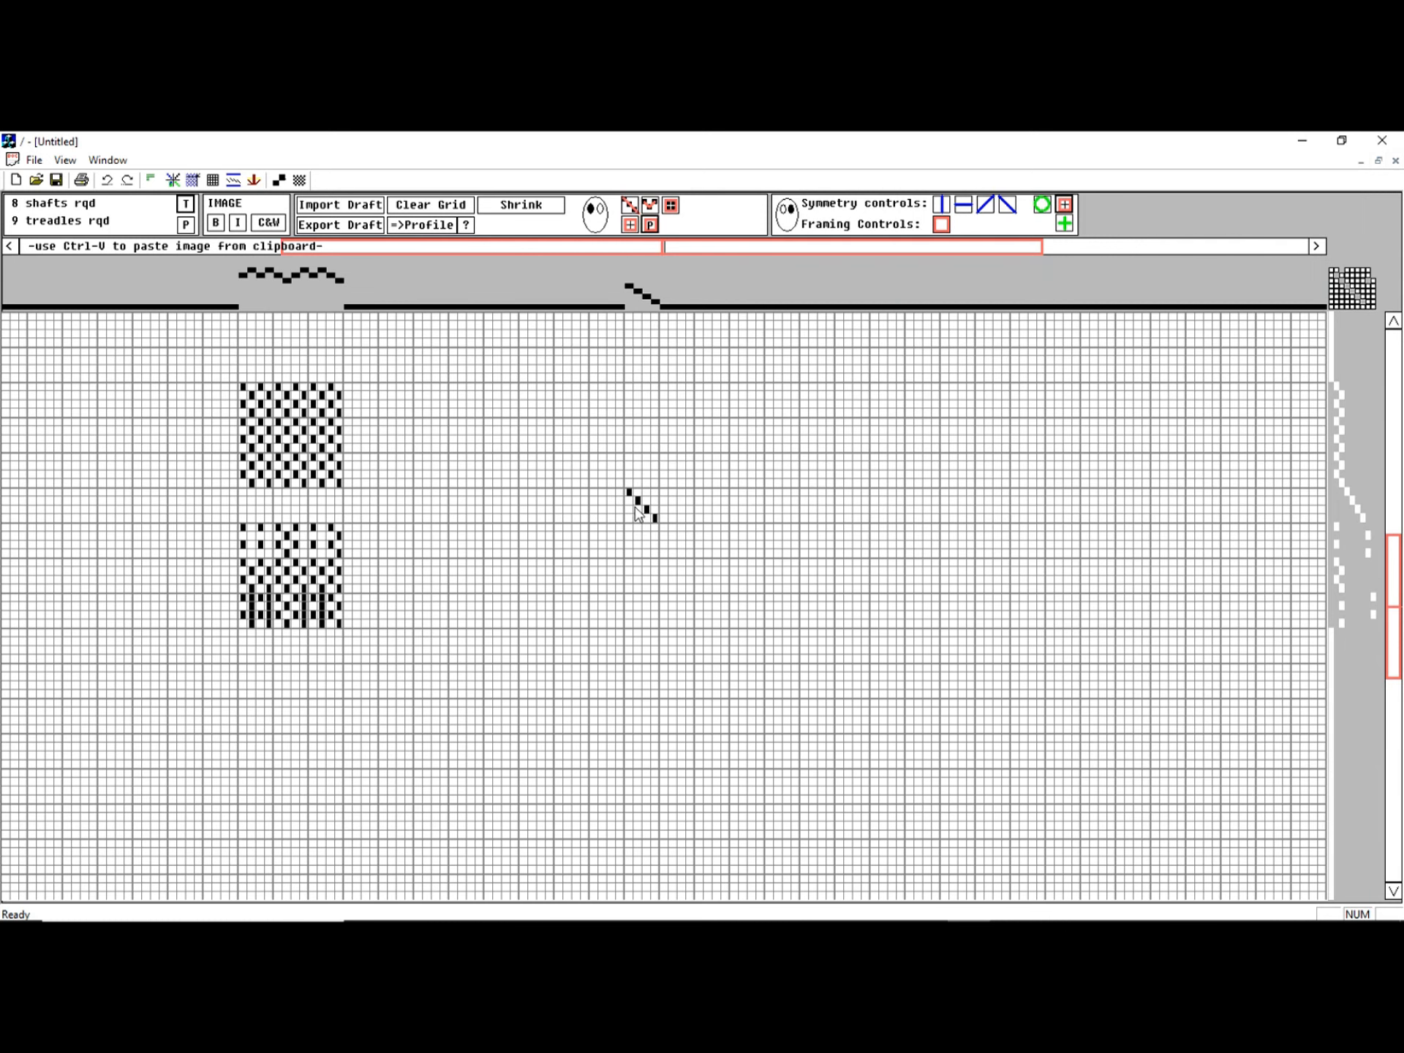
Step: Try a thread substitution on the 4 by 4 diagonal using the upper-left 6 by 6 areas of both blocks, and undo it
{"action": "left_click_drag", "start_coordinate": [627, 494], "coordinate": [667, 548]}
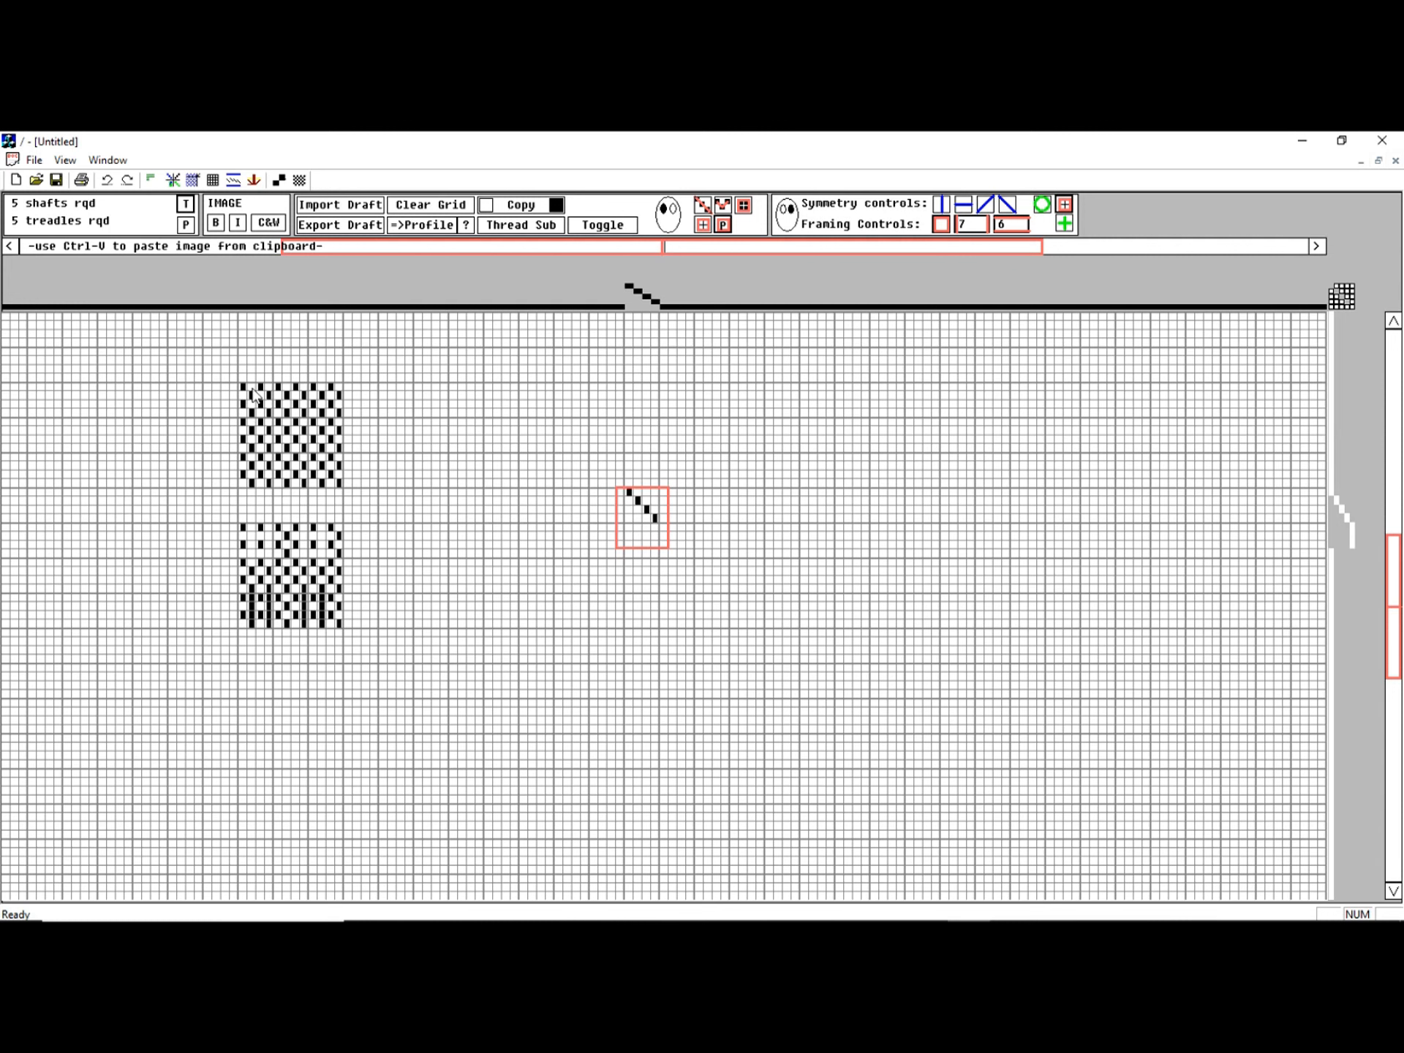
{"action": "left_click_drag", "start_coordinate": [244, 396], "coordinate": [287, 437]}
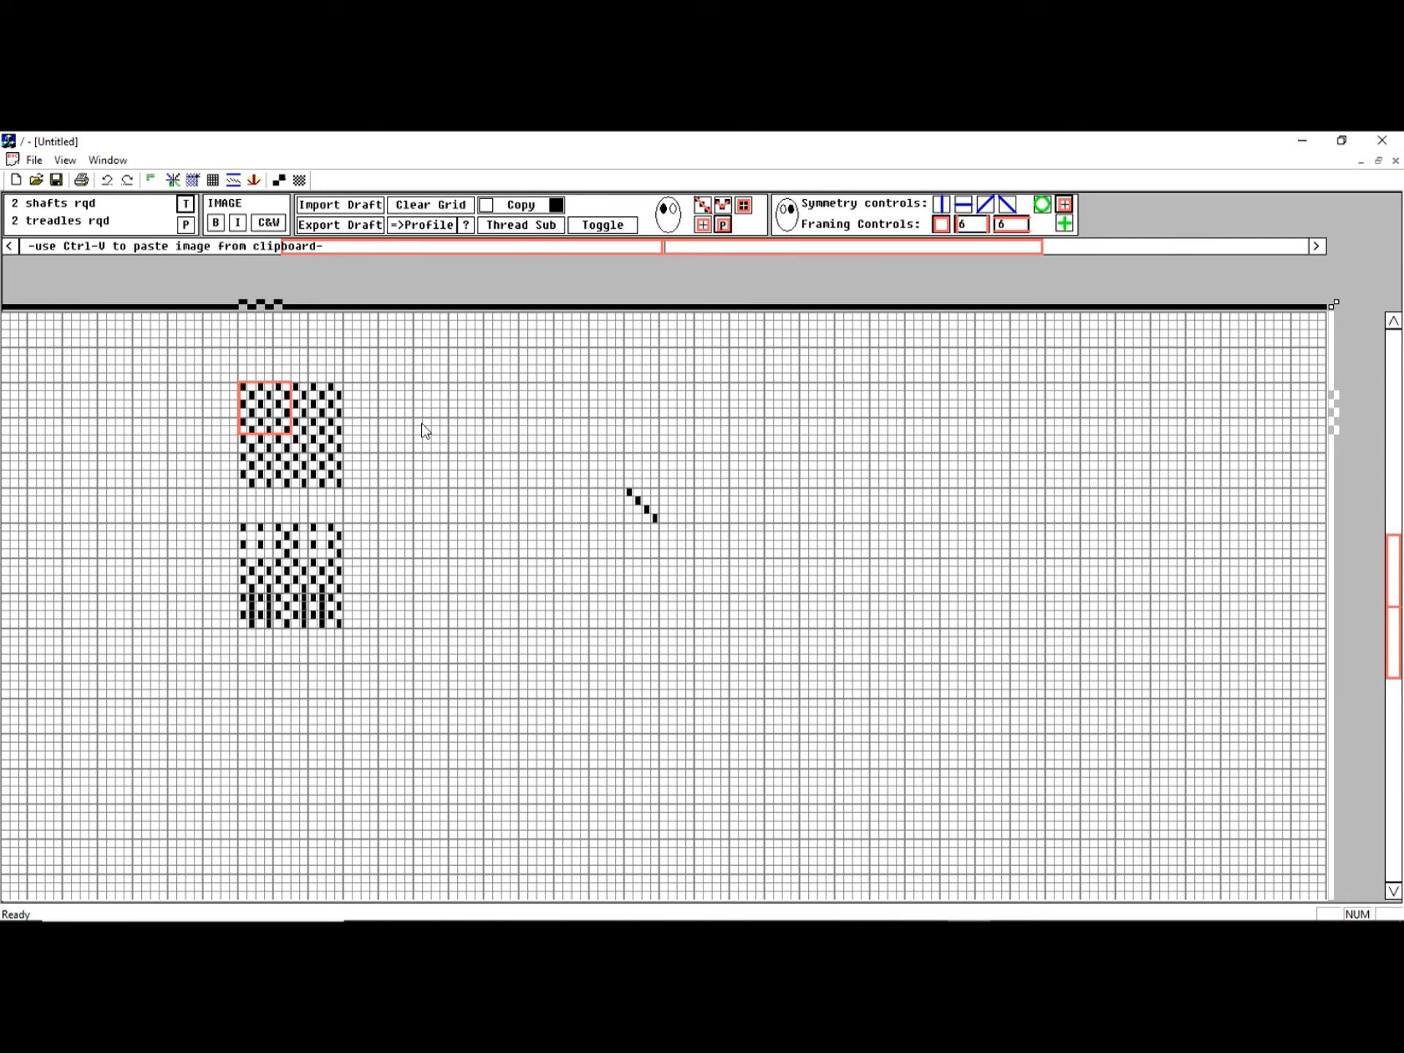
{"action": "left_click_drag", "start_coordinate": [245, 530], "coordinate": [285, 569]}
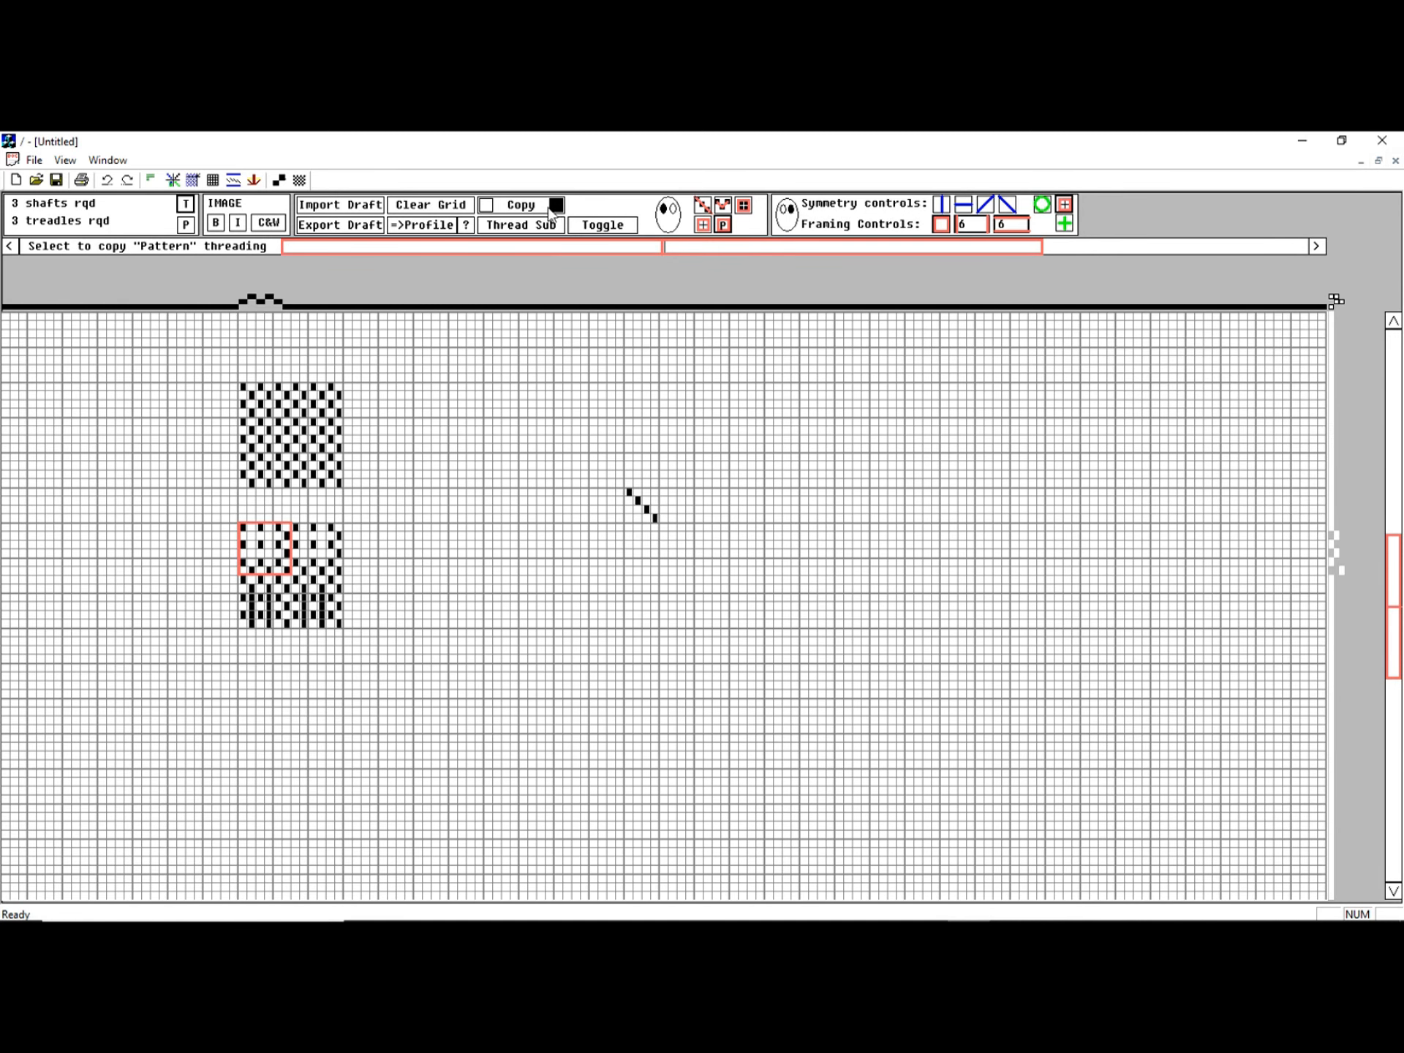
{"action": "left_click_drag", "start_coordinate": [629, 492], "coordinate": [655, 518]}
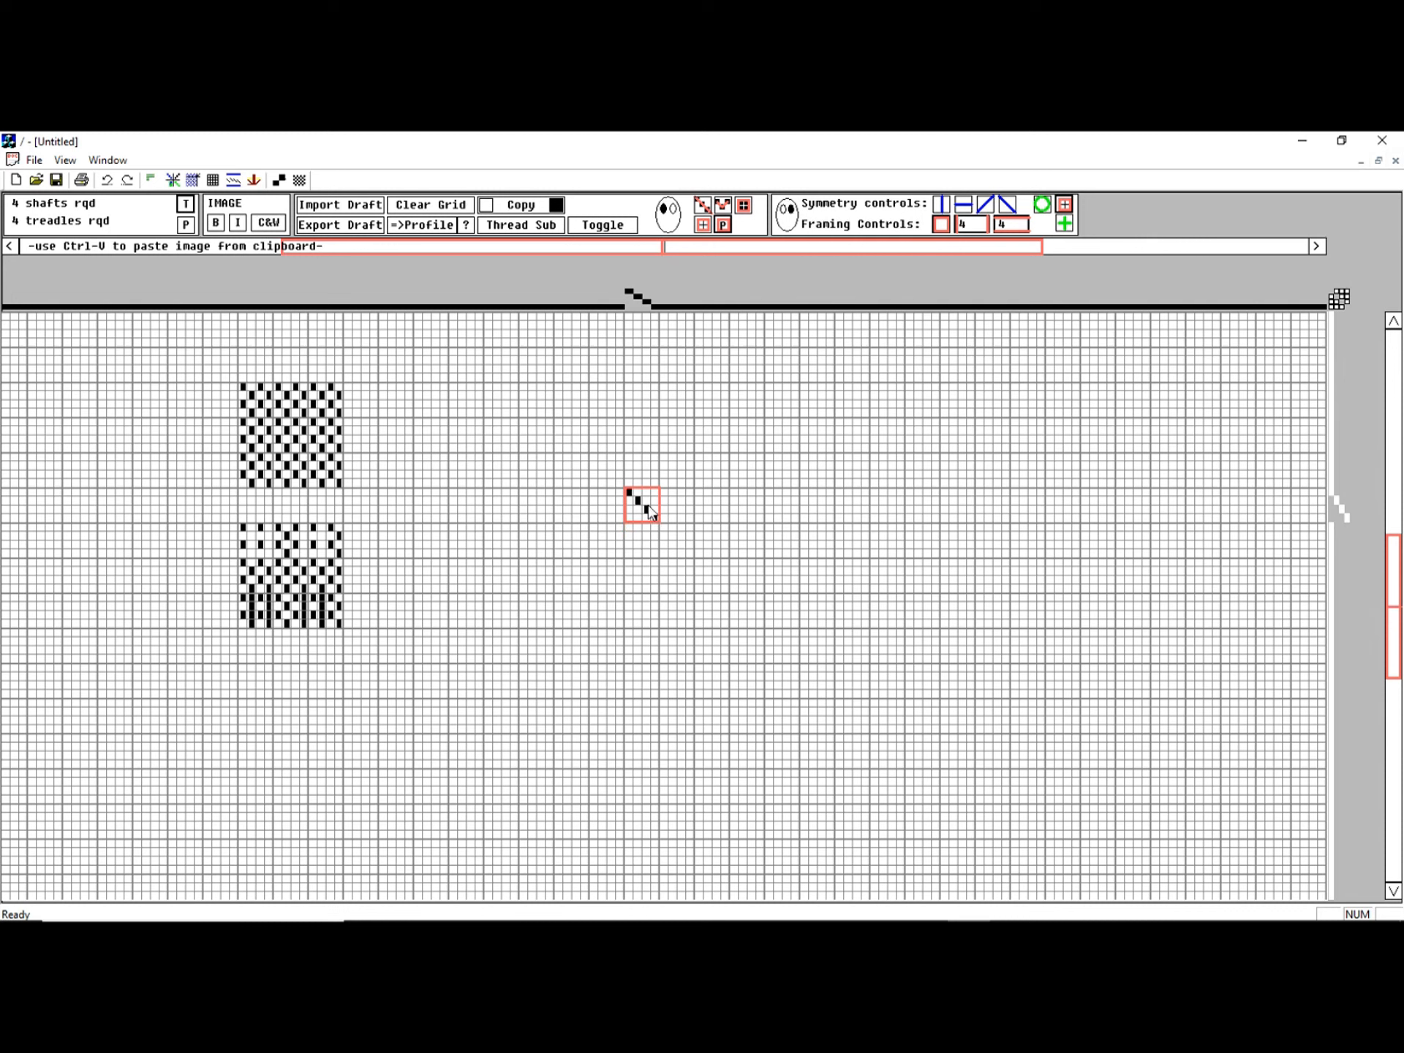
{"action": "left_click", "coordinate": [517, 225]}
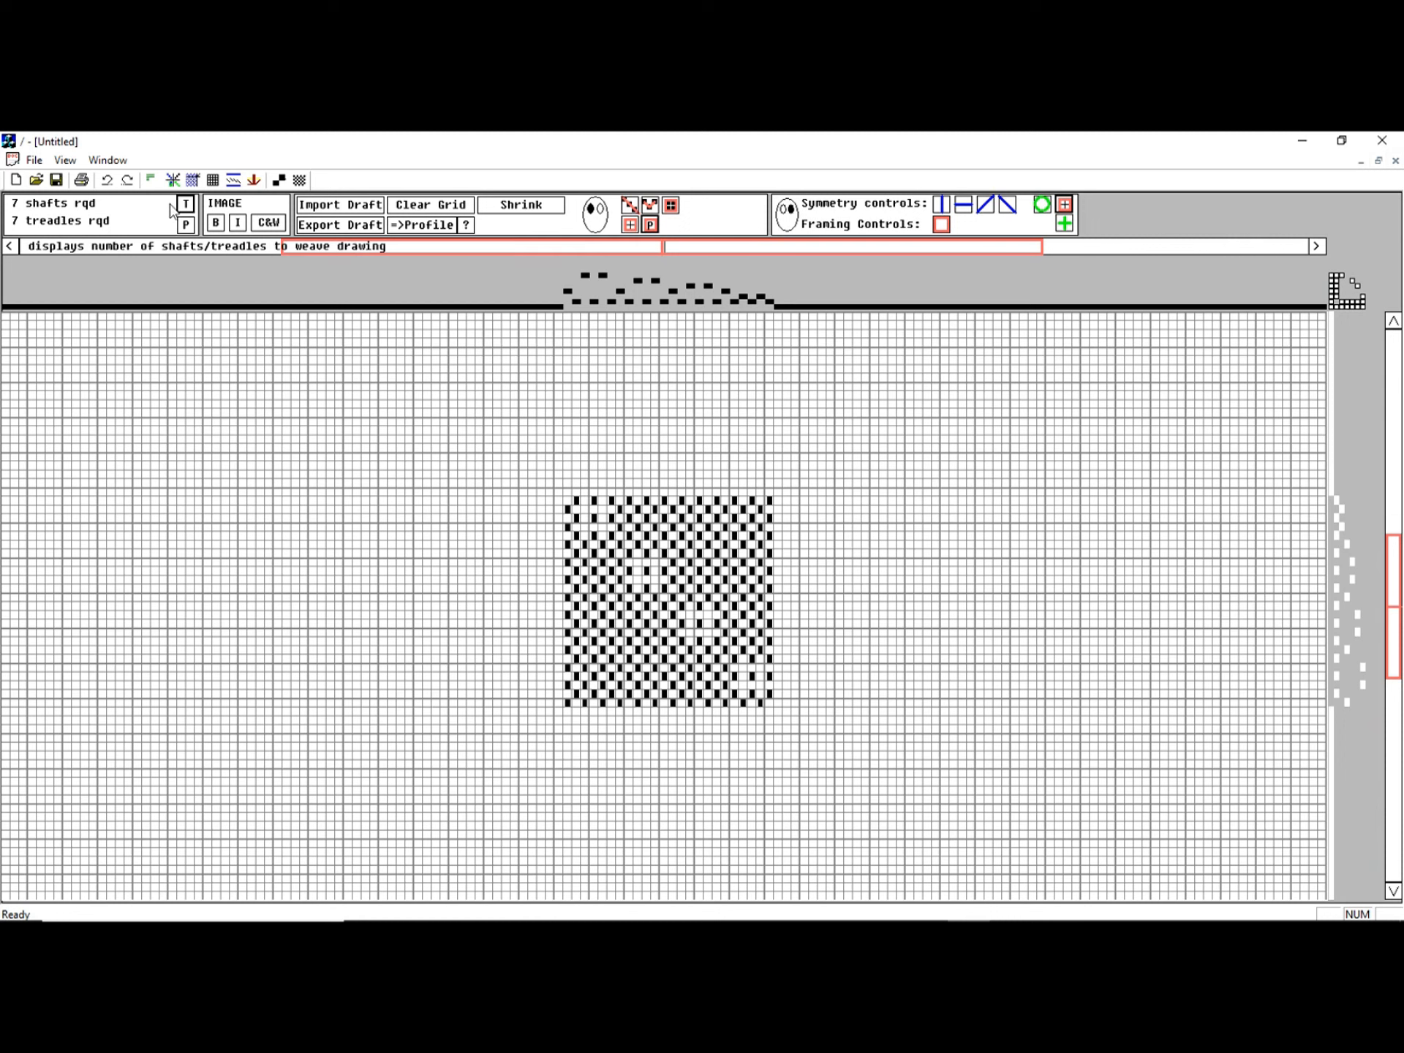
{"action": "left_click", "coordinate": [103, 179]}
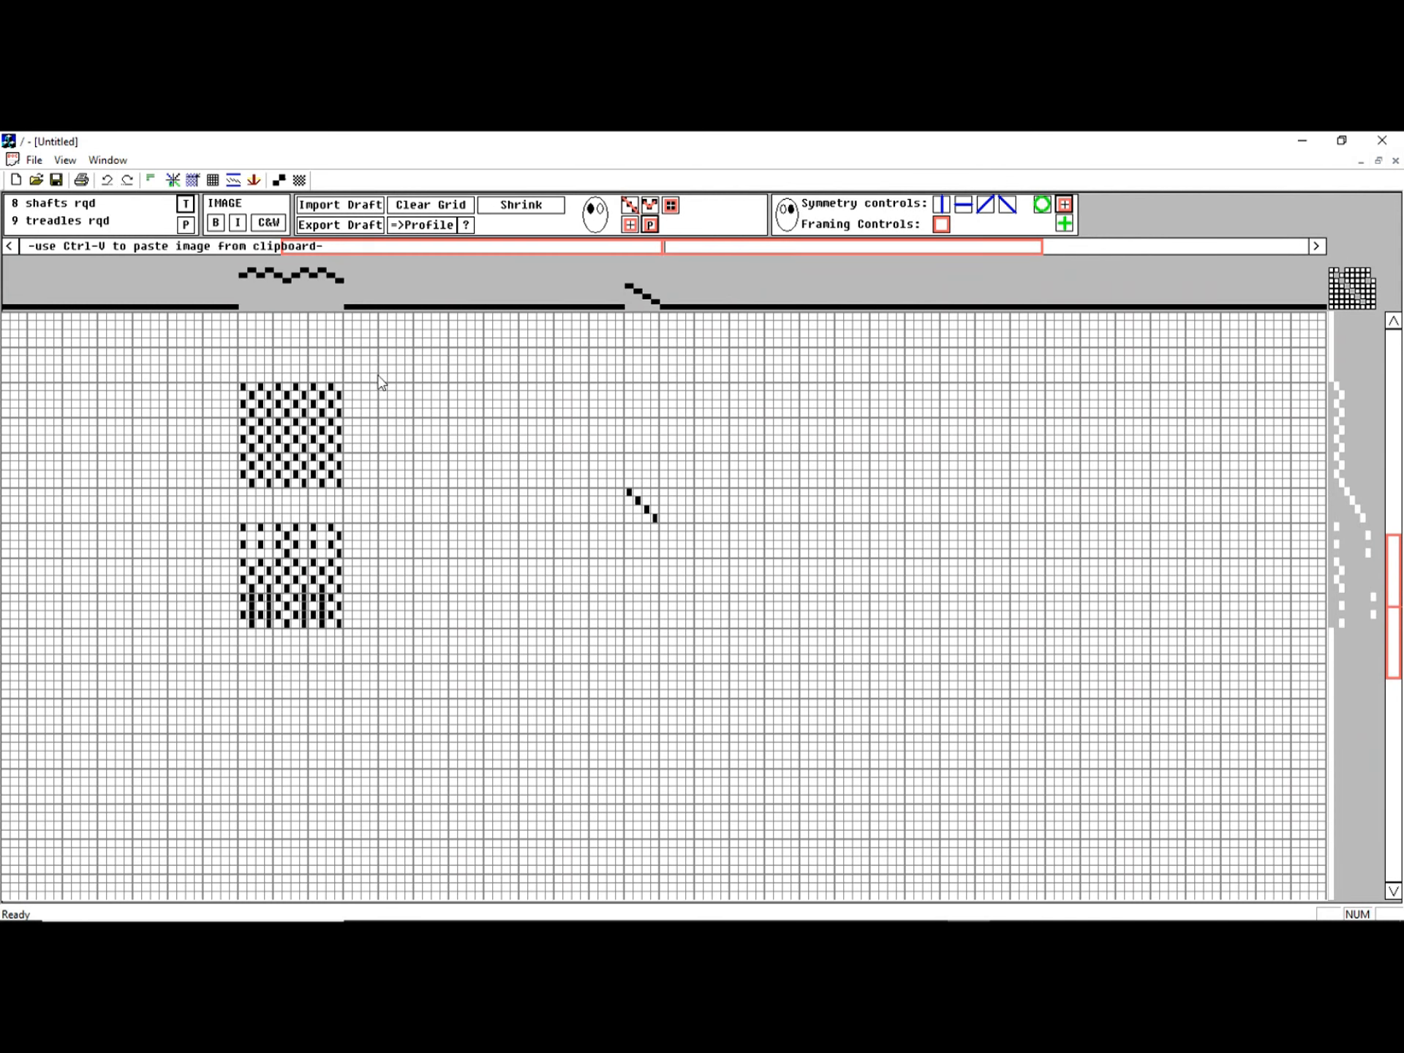
Step: Save the drawing as a weaving file named test
{"action": "left_click", "coordinate": [31, 162]}
{"action": "left_click", "coordinate": [73, 260]}
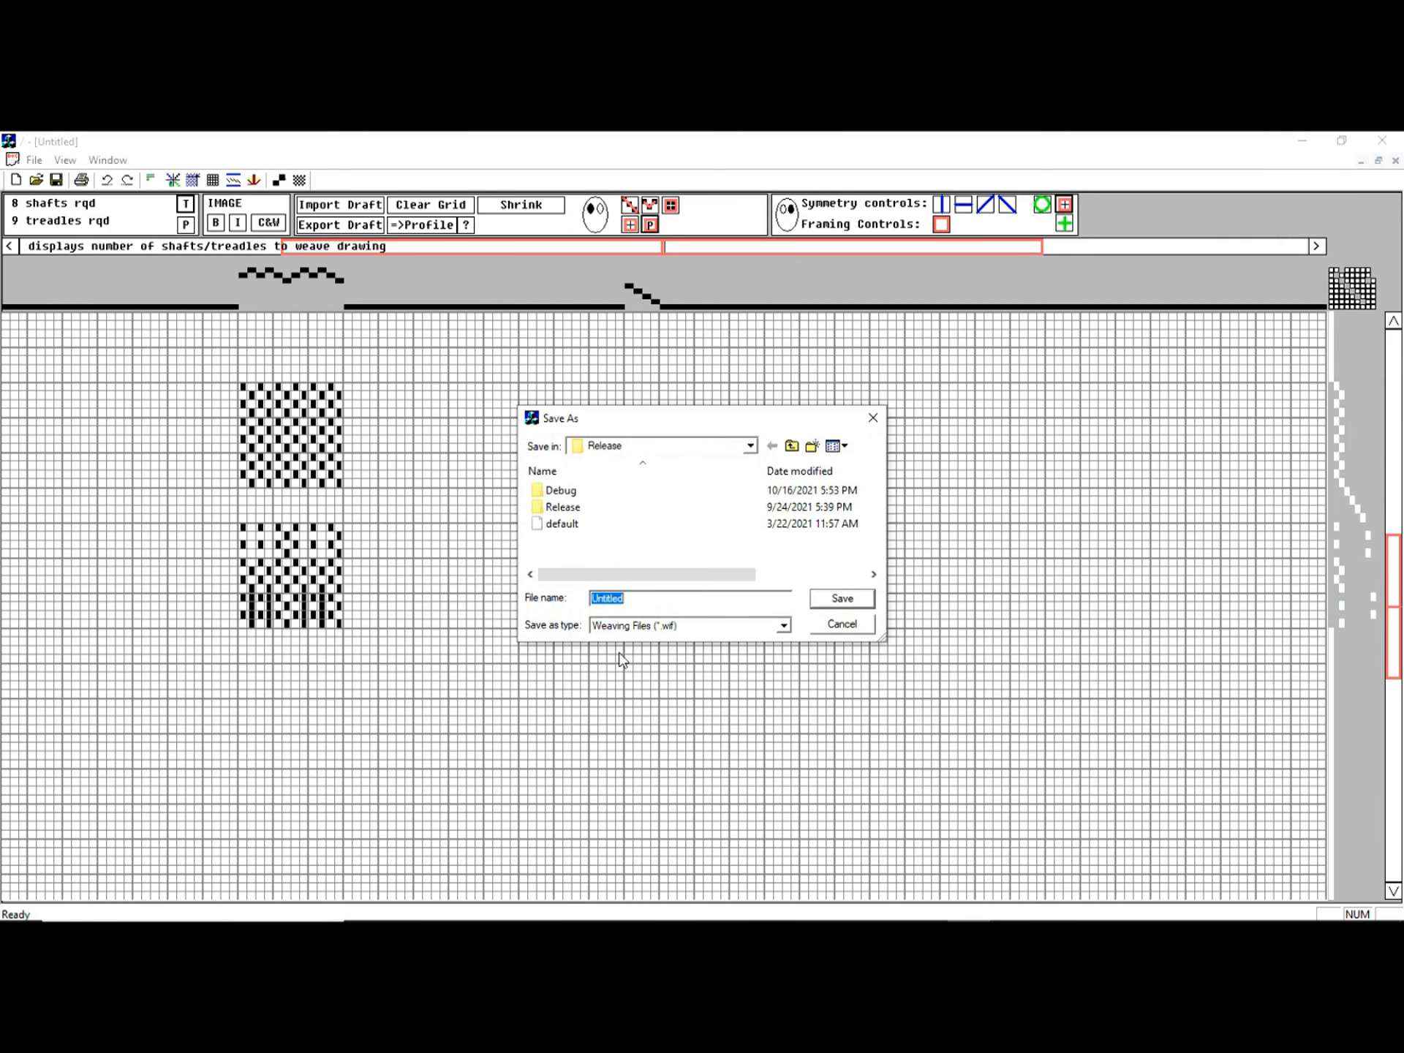
{"action": "type", "text": "test"}
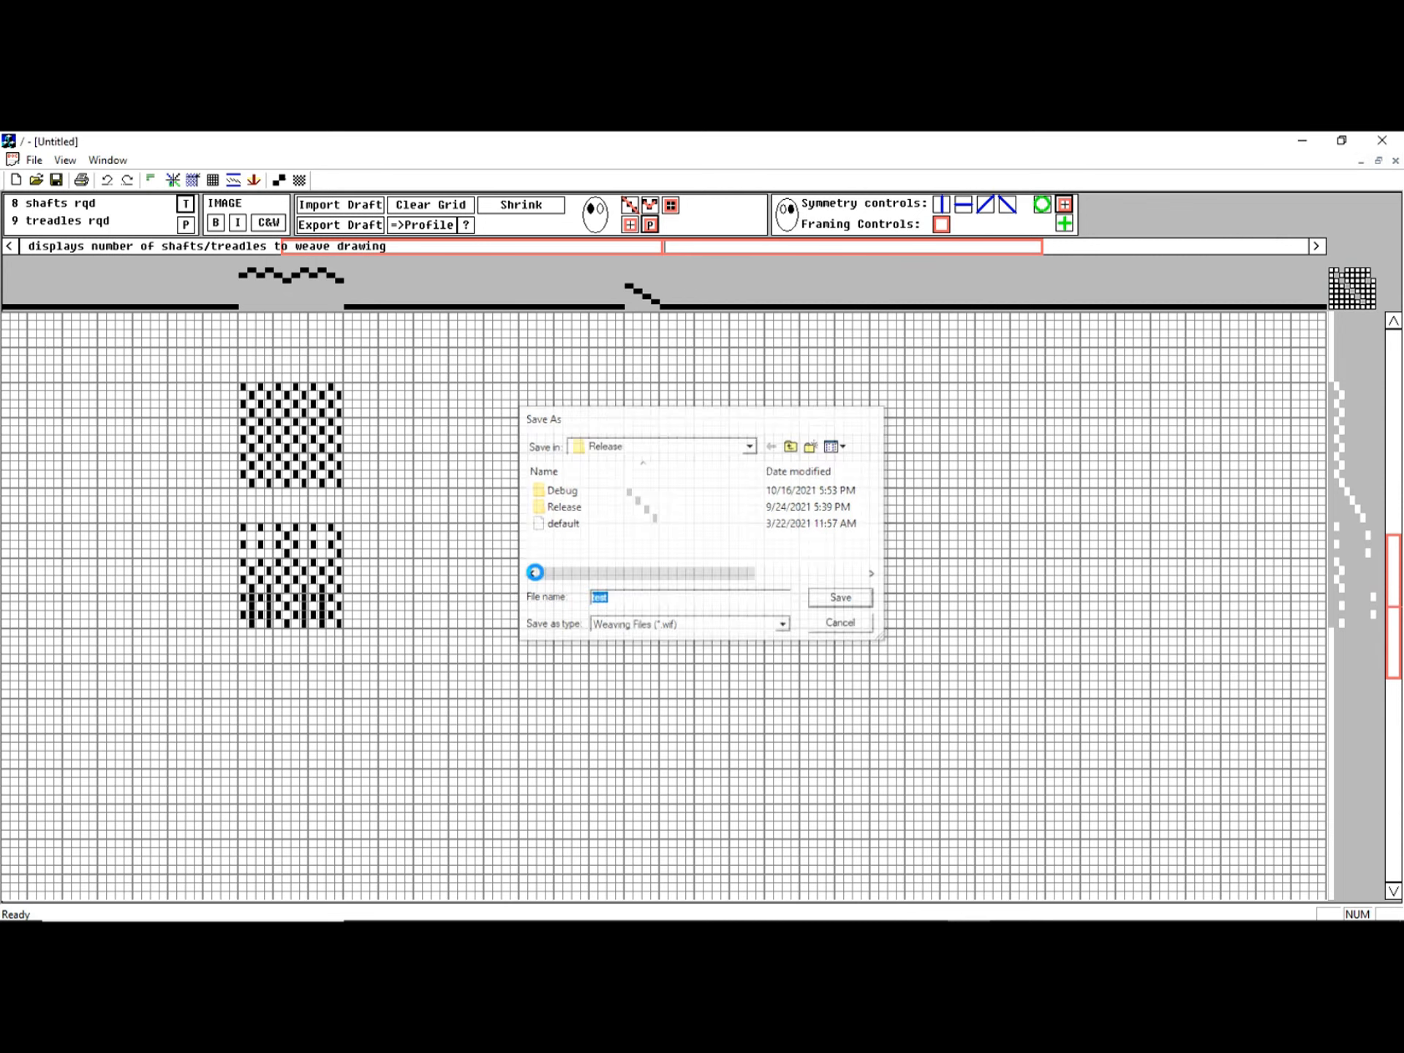
{"action": "key", "text": "Return"}
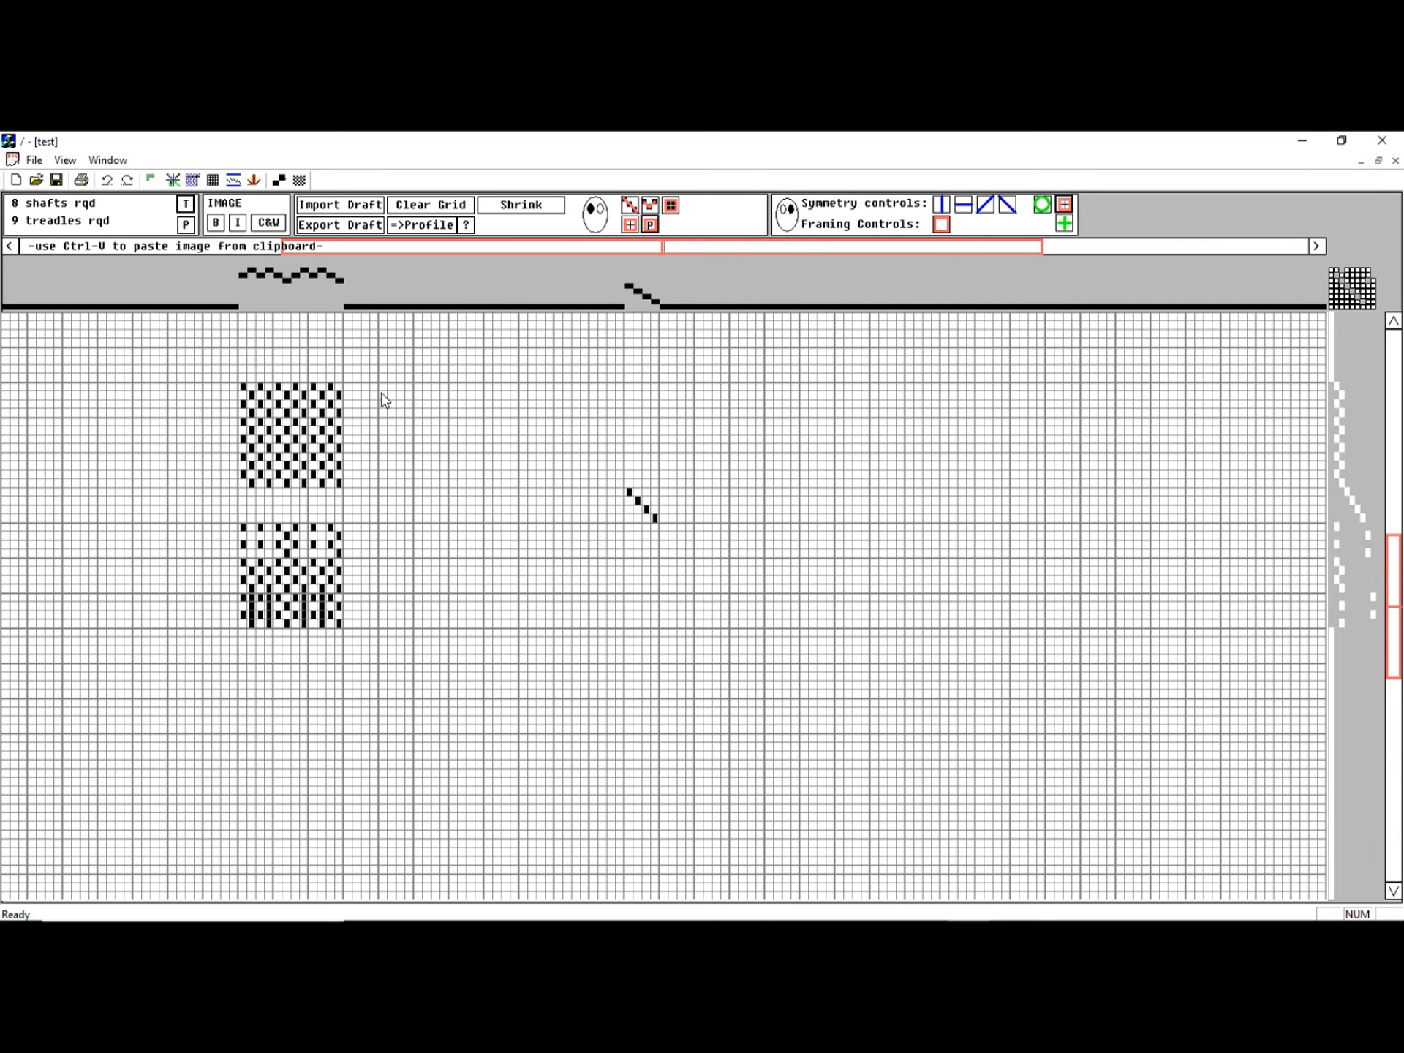
Step: Place a single profile cell above and left of the diagonal in profile mode and frame it for conversion
{"action": "left_click_drag", "start_coordinate": [242, 386], "coordinate": [313, 465]}
{"action": "left_click_drag", "start_coordinate": [242, 526], "coordinate": [344, 627]}
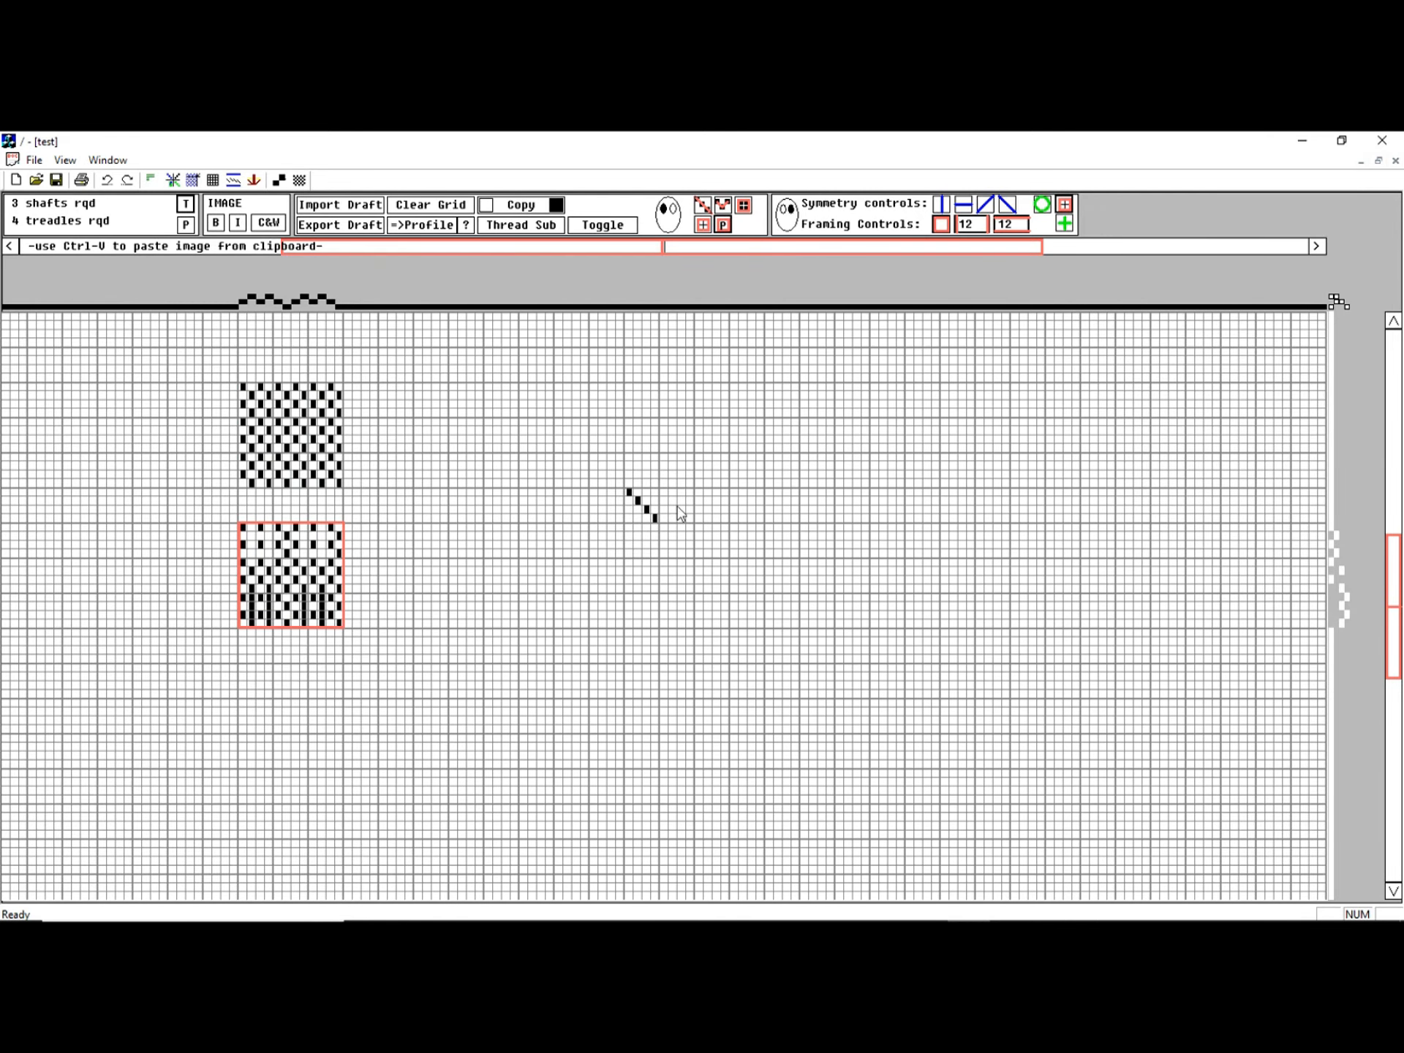
{"action": "left_click", "coordinate": [594, 464]}
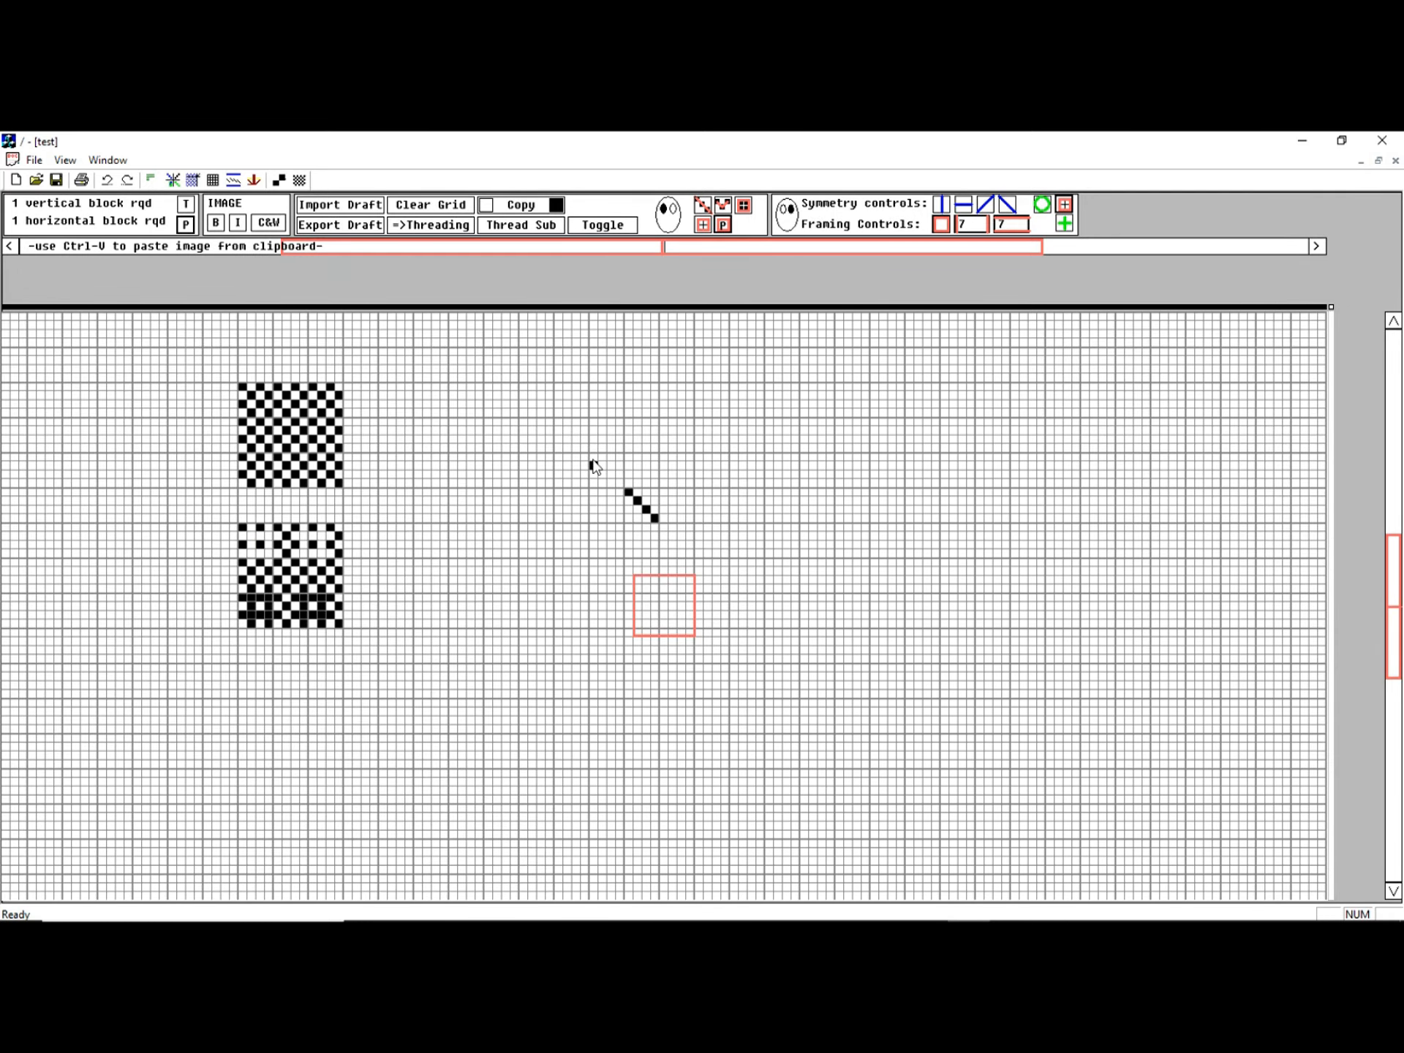
{"action": "left_click_drag", "start_coordinate": [593, 461], "coordinate": [596, 468]}
Step: Convert the framed profile cell to threading with the standard Doubleweave block substitution and import the resulting draft into the grid
{"action": "left_click", "coordinate": [429, 226]}
{"action": "left_click", "coordinate": [204, 256]}
{"action": "left_click", "coordinate": [623, 256]}
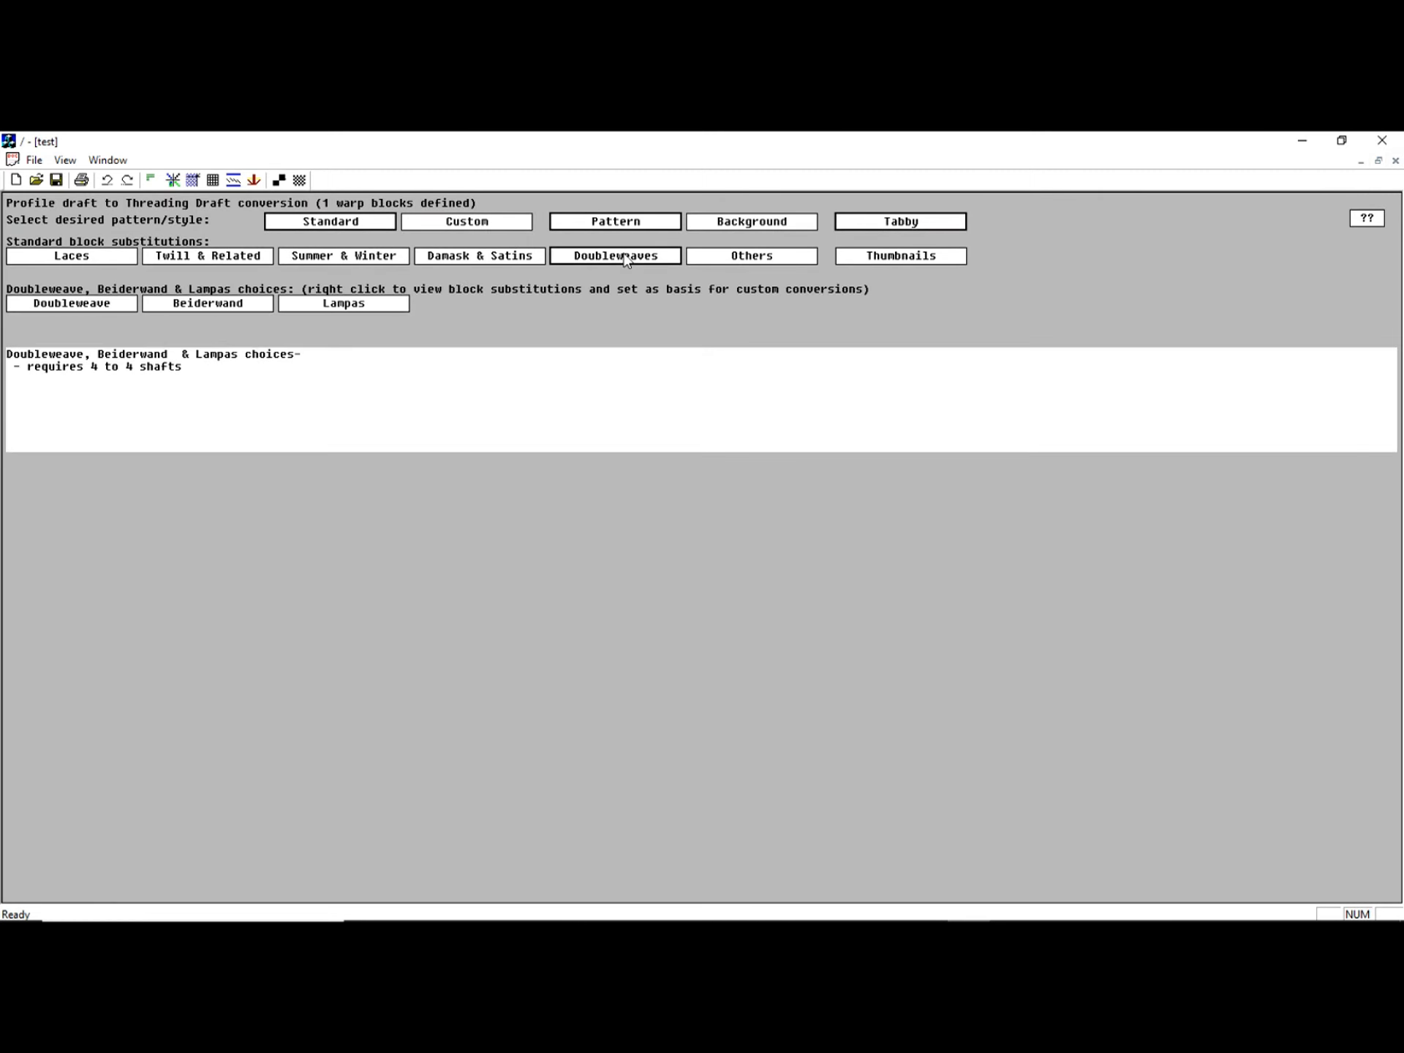
{"action": "left_click", "coordinate": [105, 305]}
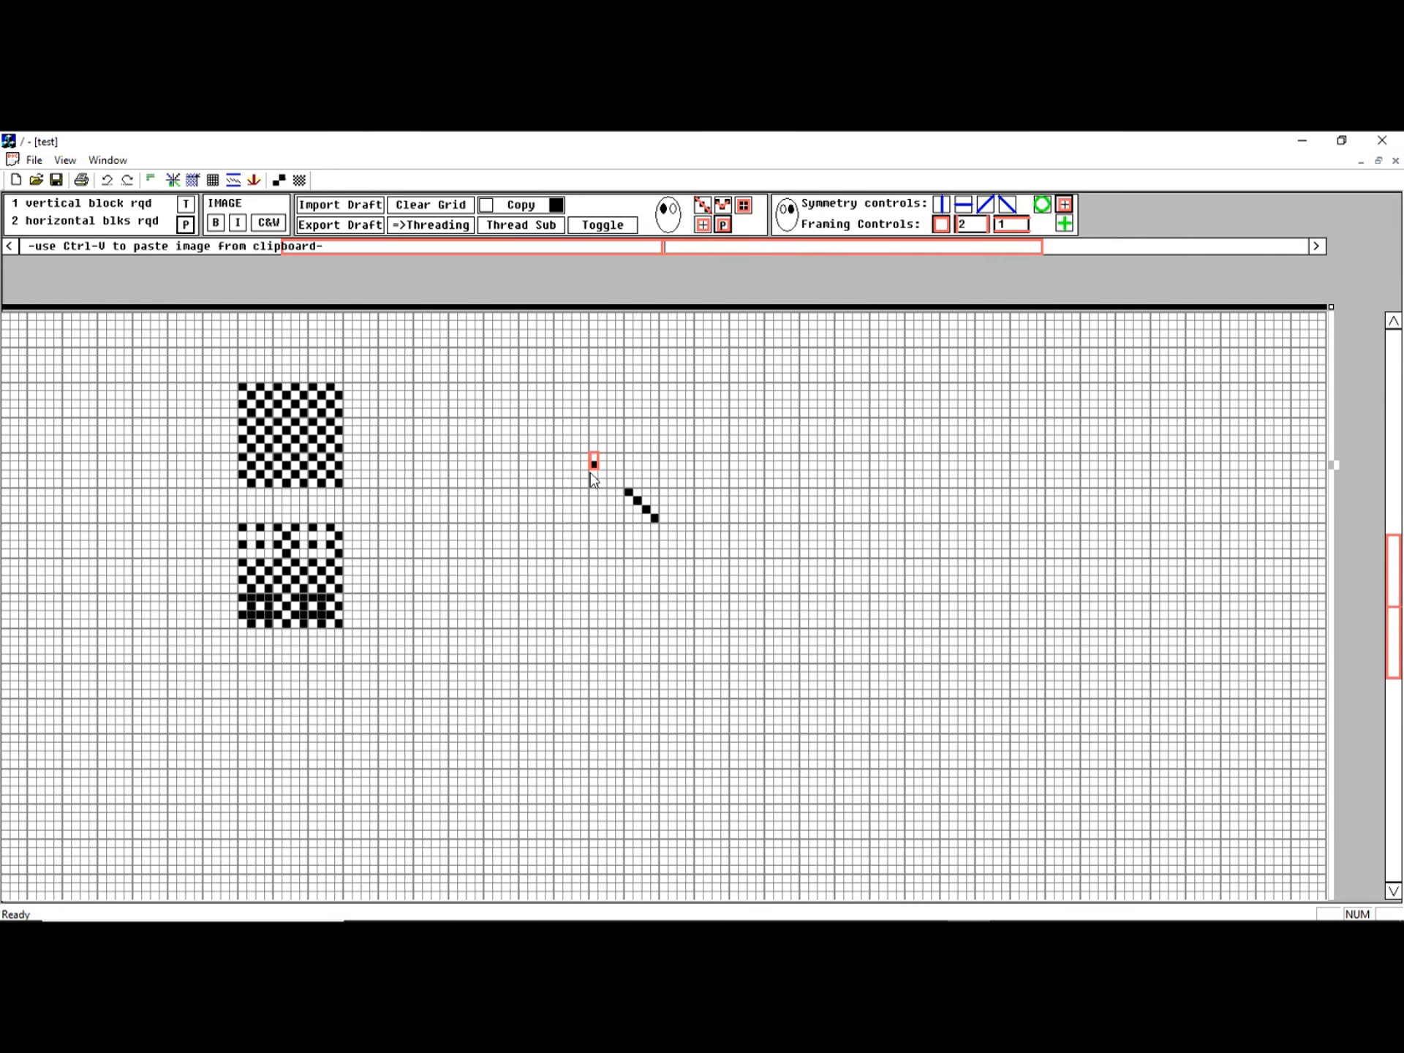
{"action": "left_click", "coordinate": [340, 205]}
Step: Try substituting the two 4 by 4 halves of the imported doubleweave draft into the 4 by 4 diagonal, and undo the substitution
{"action": "left_click_drag", "start_coordinate": [655, 570], "coordinate": [680, 601]}
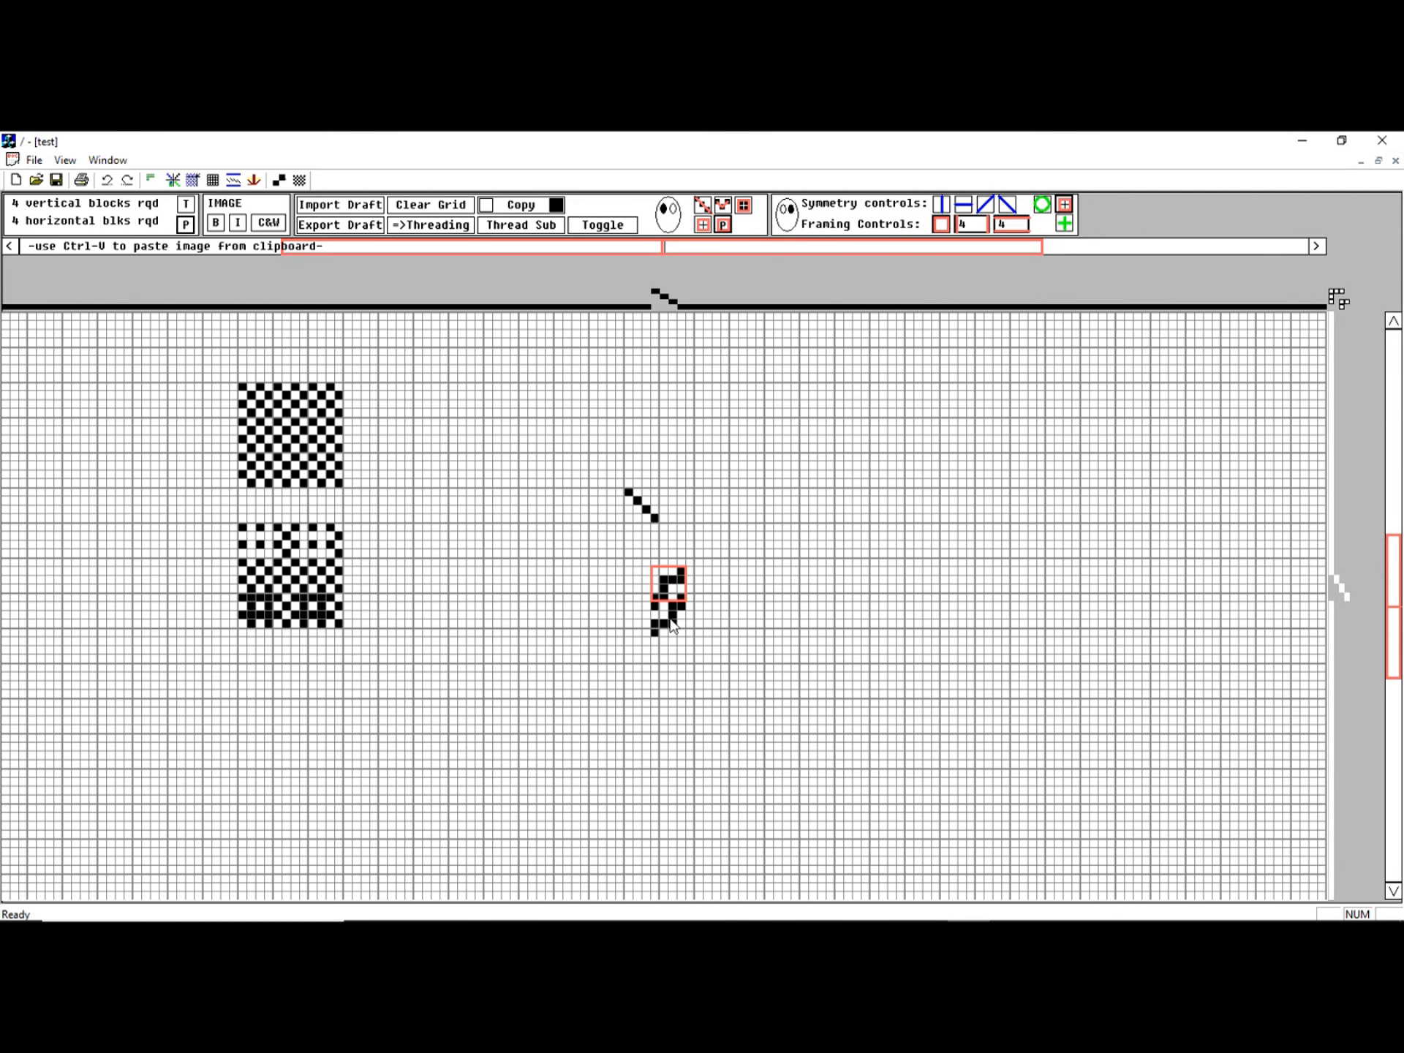
{"action": "left_click_drag", "start_coordinate": [653, 605], "coordinate": [686, 632]}
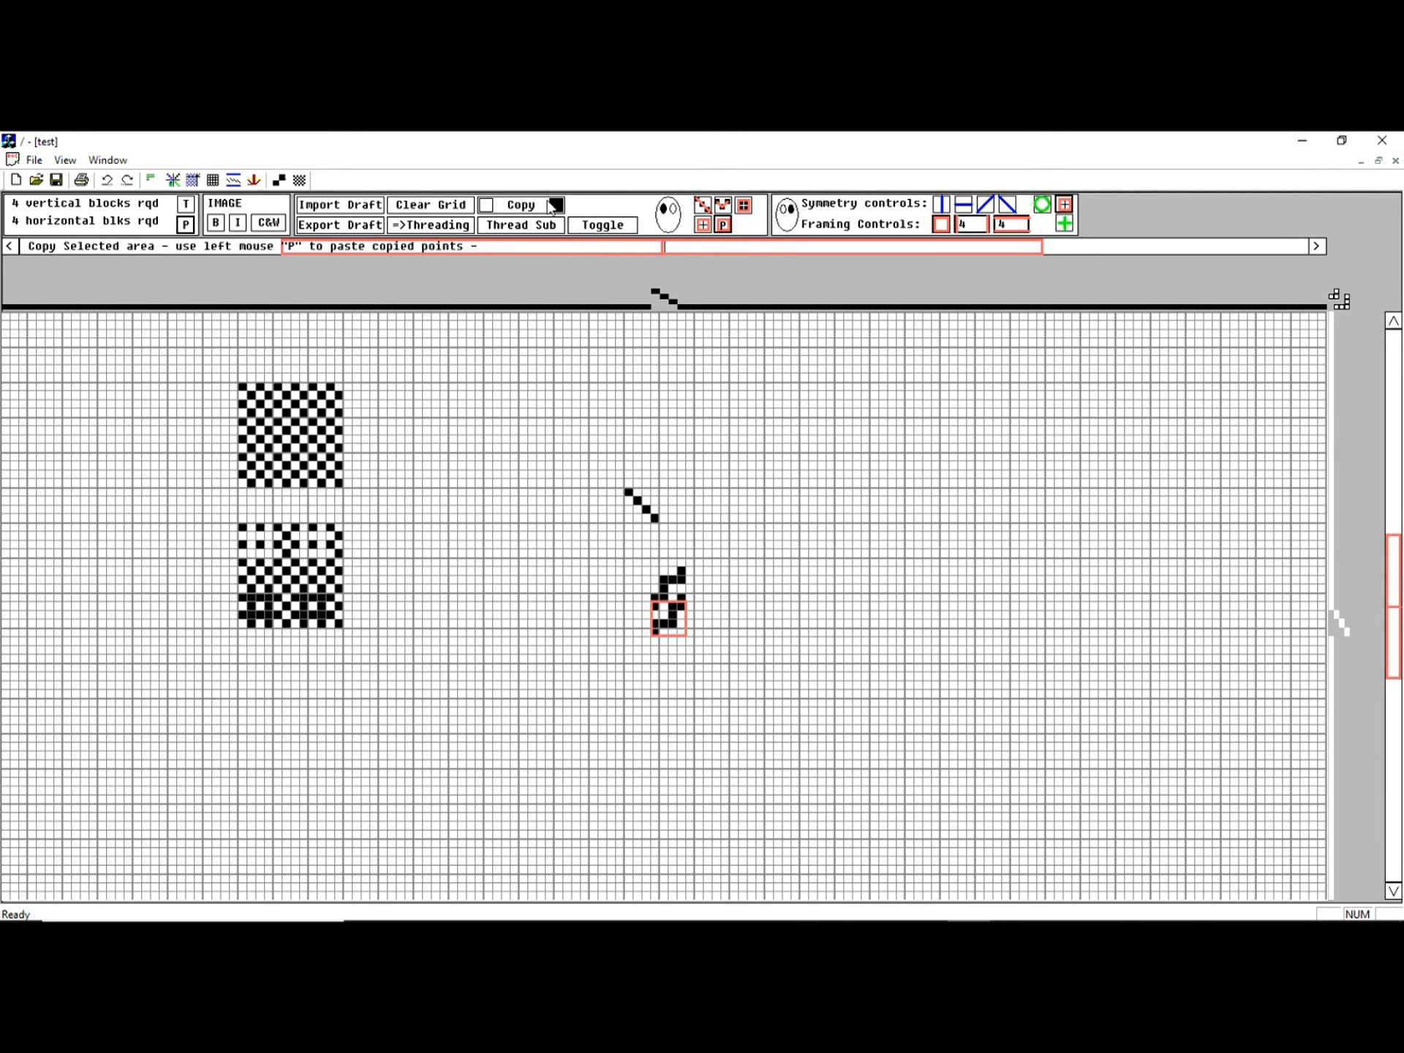
{"action": "left_click", "coordinate": [630, 503]}
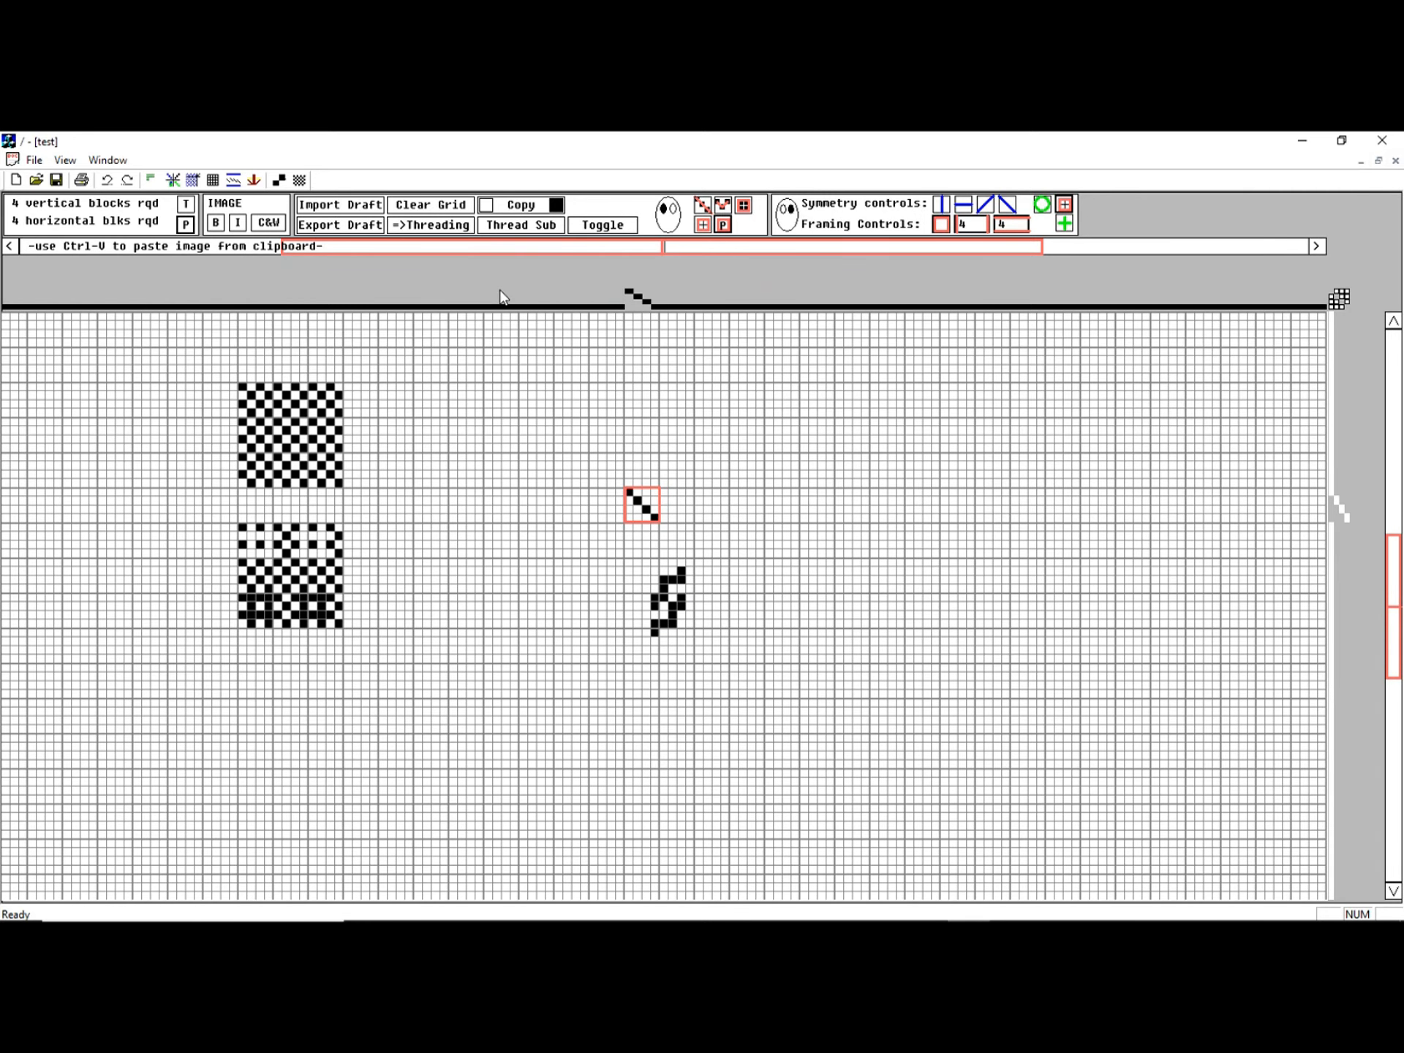
{"action": "left_click", "coordinate": [465, 226]}
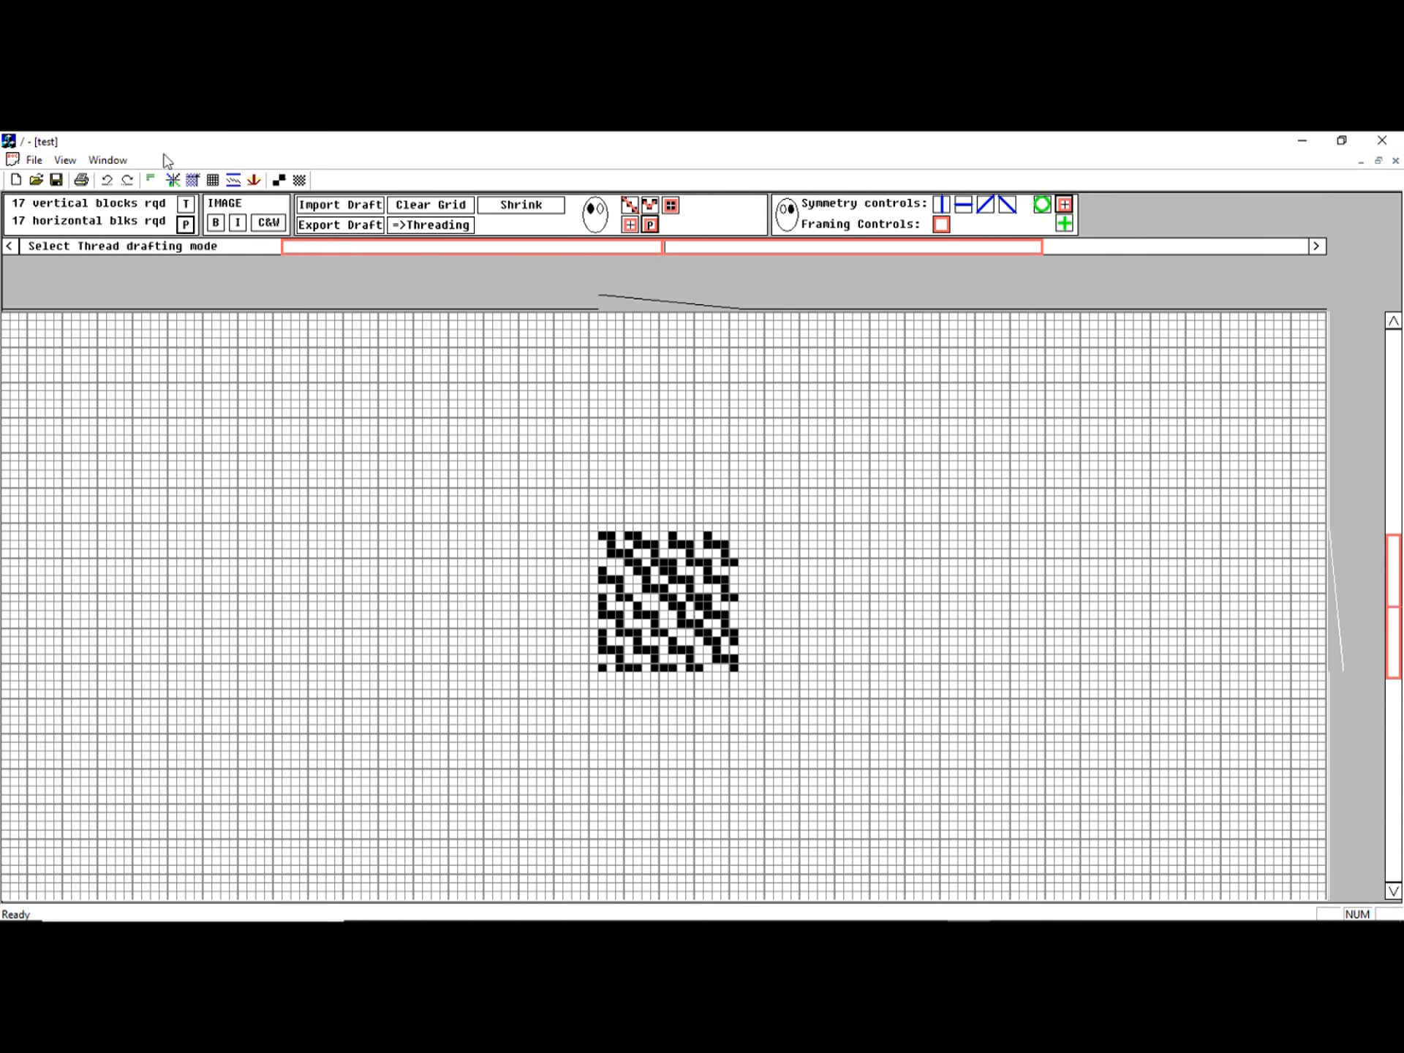
{"action": "left_click", "coordinate": [106, 180]}
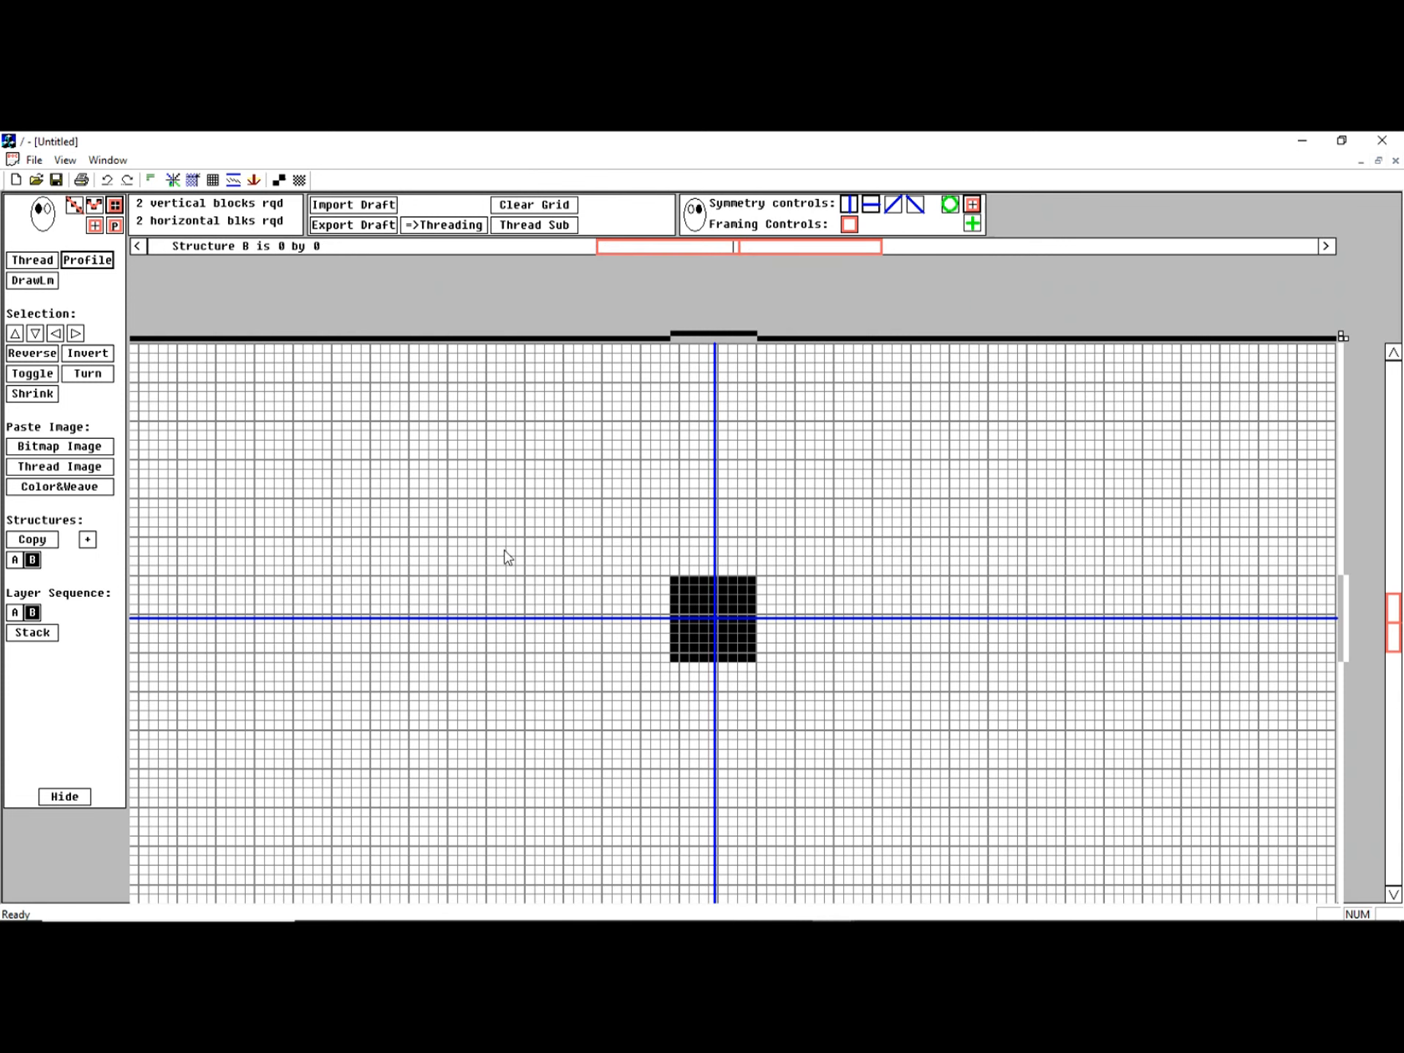
Step: Expand the available structures to four (A to D) and copy the 12 by 12 TAB weave from StructureLibrary_MultiLayer into structure A
{"action": "left_click", "coordinate": [87, 538]}
{"action": "left_click", "coordinate": [87, 539]}
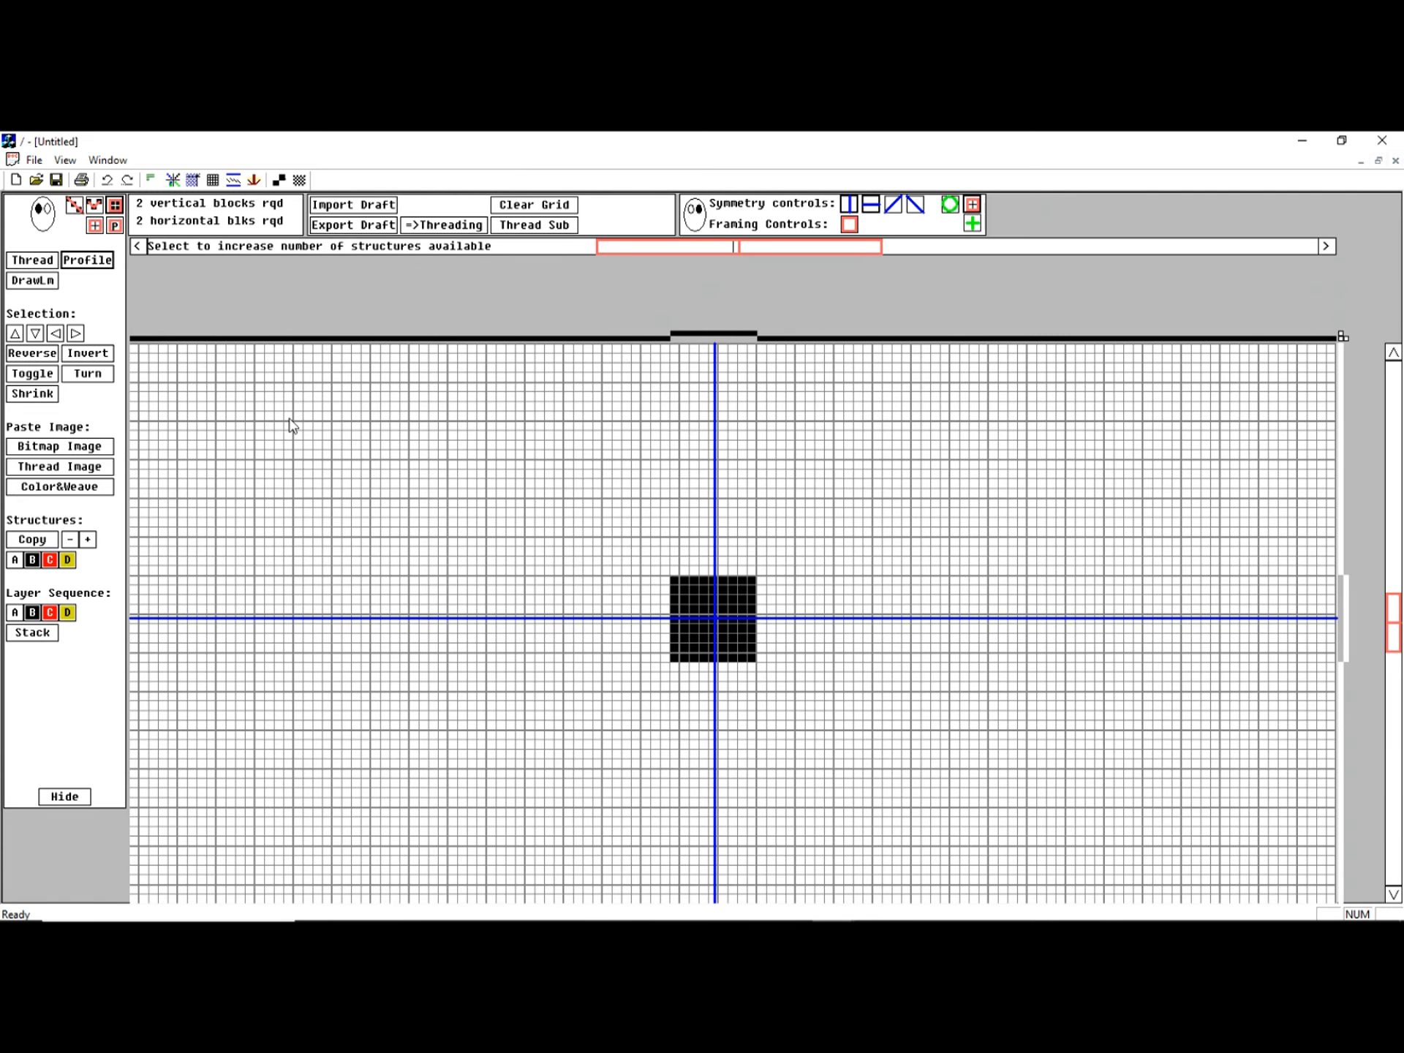
{"action": "left_click", "coordinate": [106, 161]}
{"action": "left_click", "coordinate": [170, 282]}
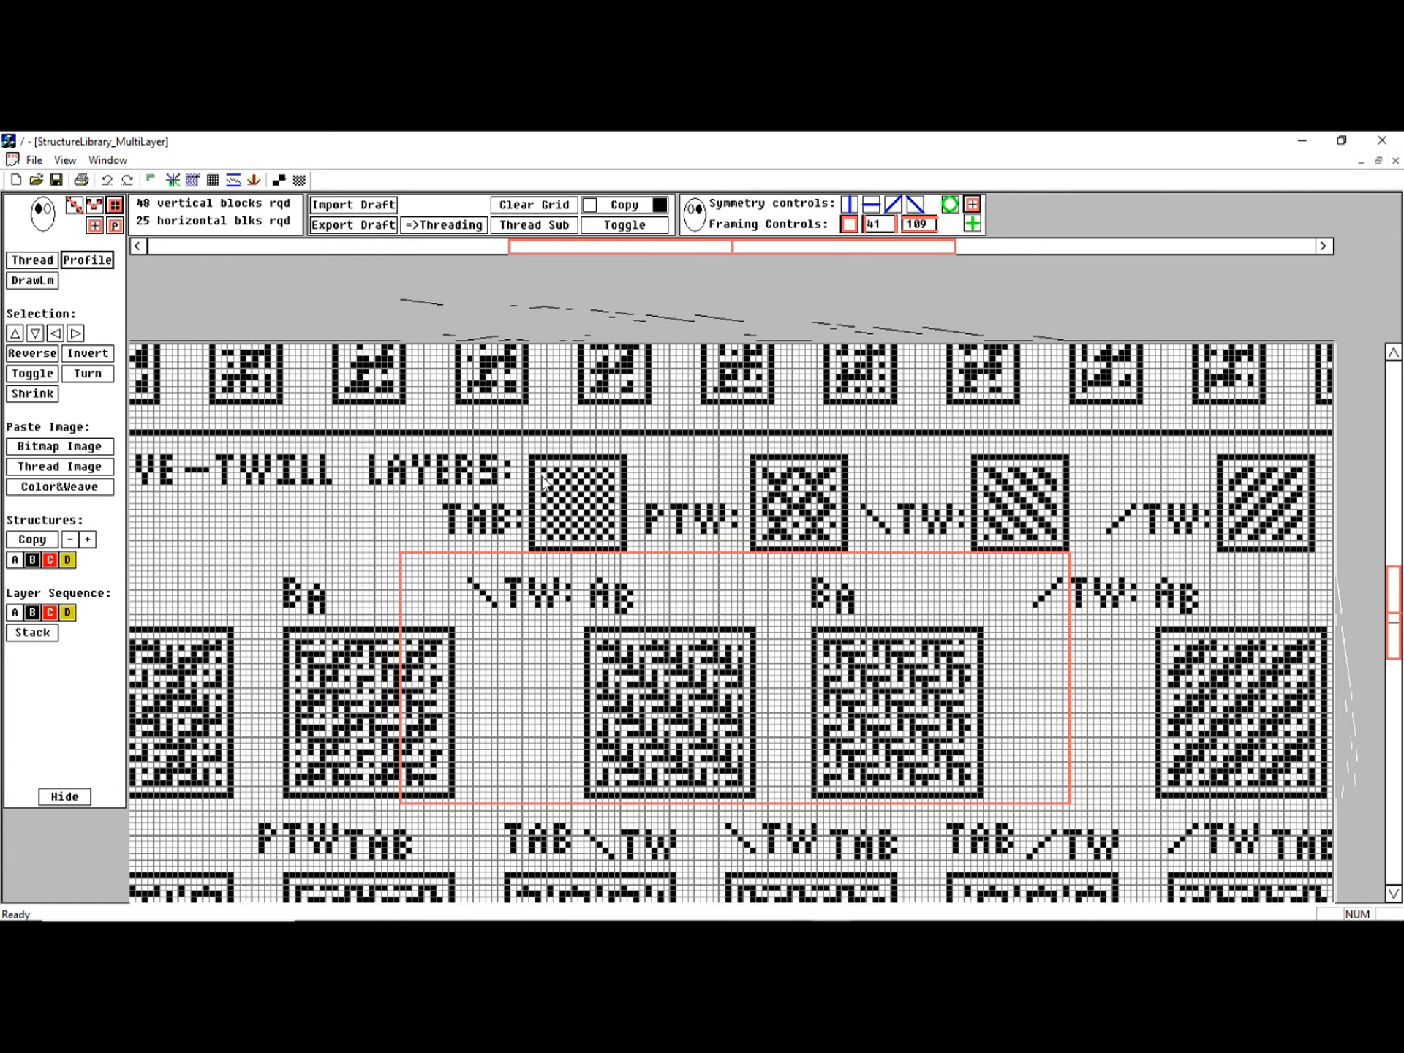
{"action": "left_click_drag", "start_coordinate": [544, 474], "coordinate": [614, 542]}
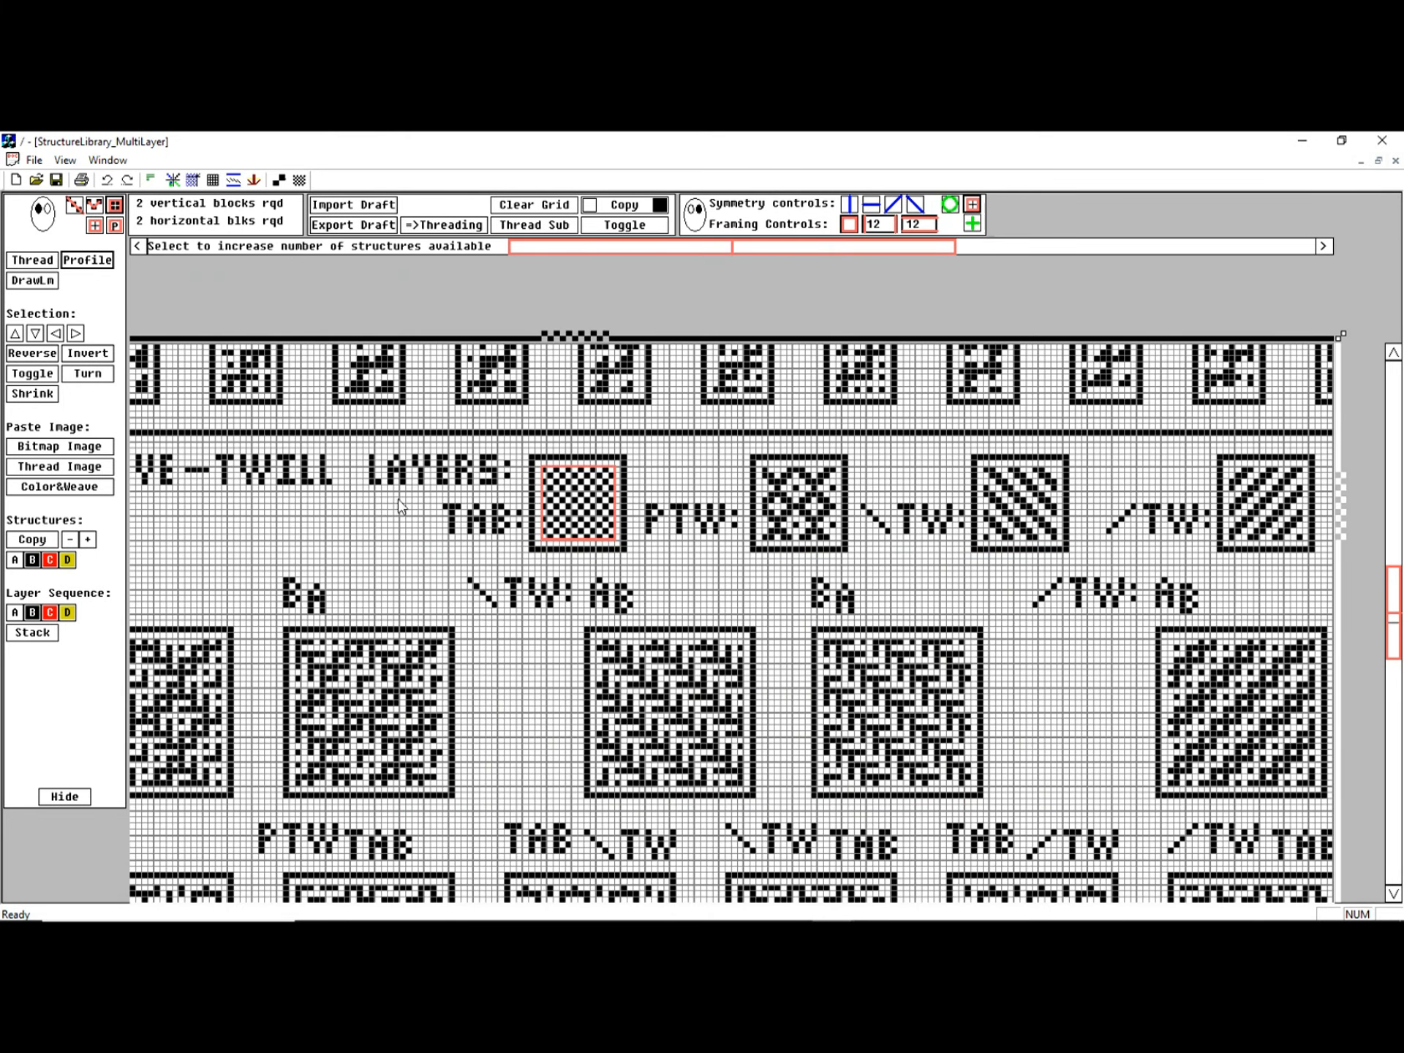
{"action": "left_click", "coordinate": [35, 540]}
{"action": "left_click", "coordinate": [15, 560]}
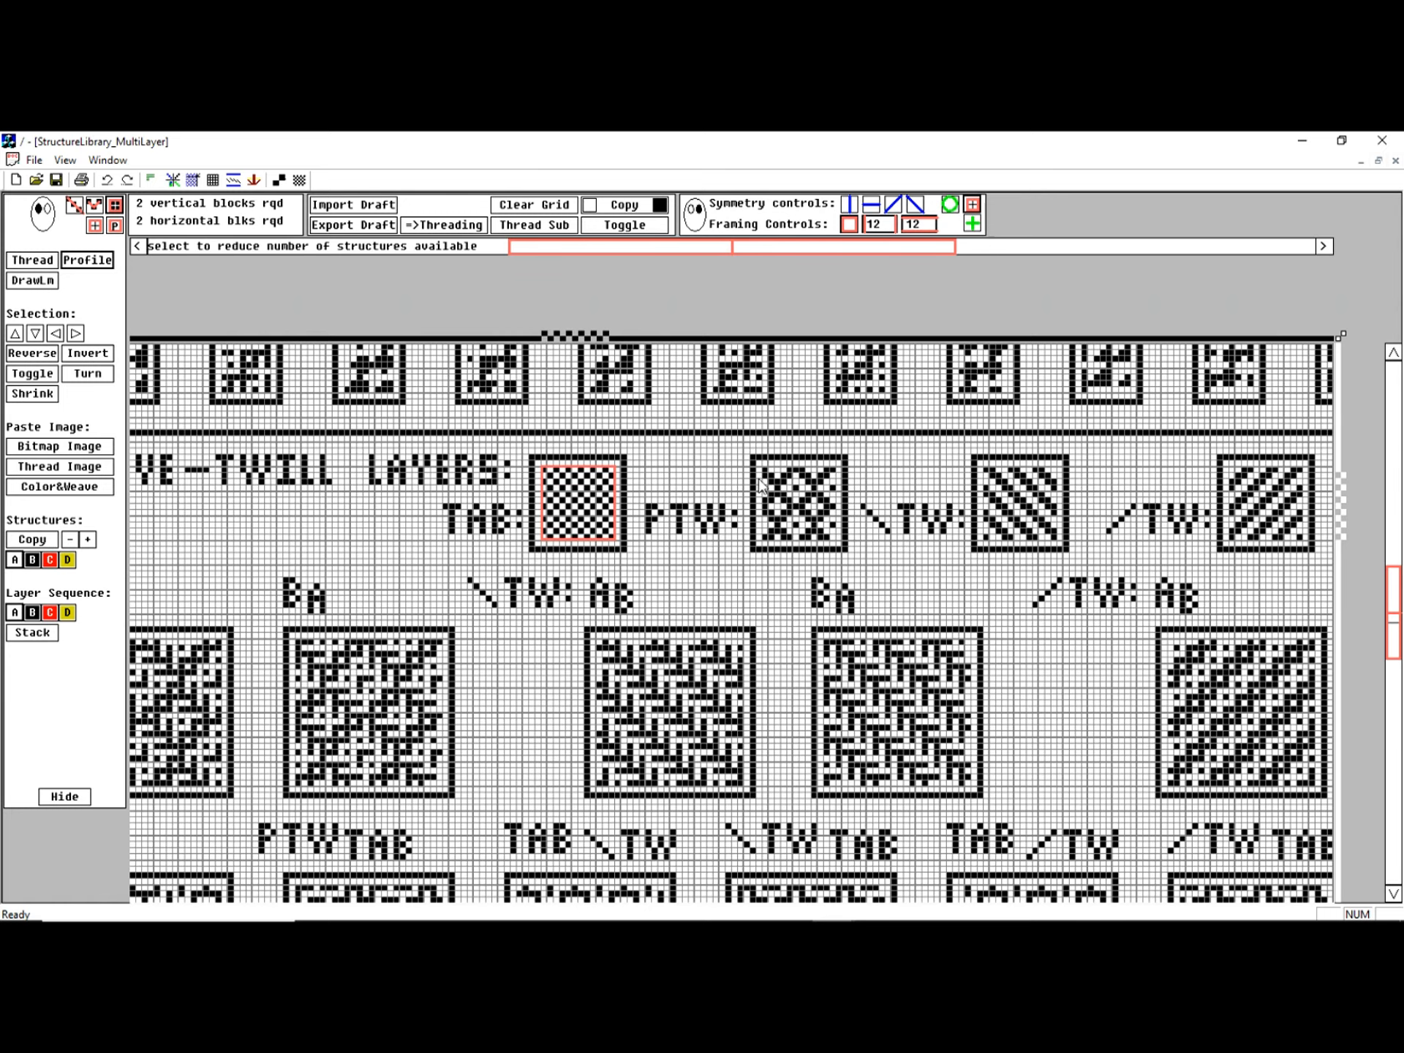
Step: Frame the 12 by 12 PTW weave in the structure library and copy it into structure B
{"action": "left_click_drag", "start_coordinate": [765, 473], "coordinate": [835, 543]}
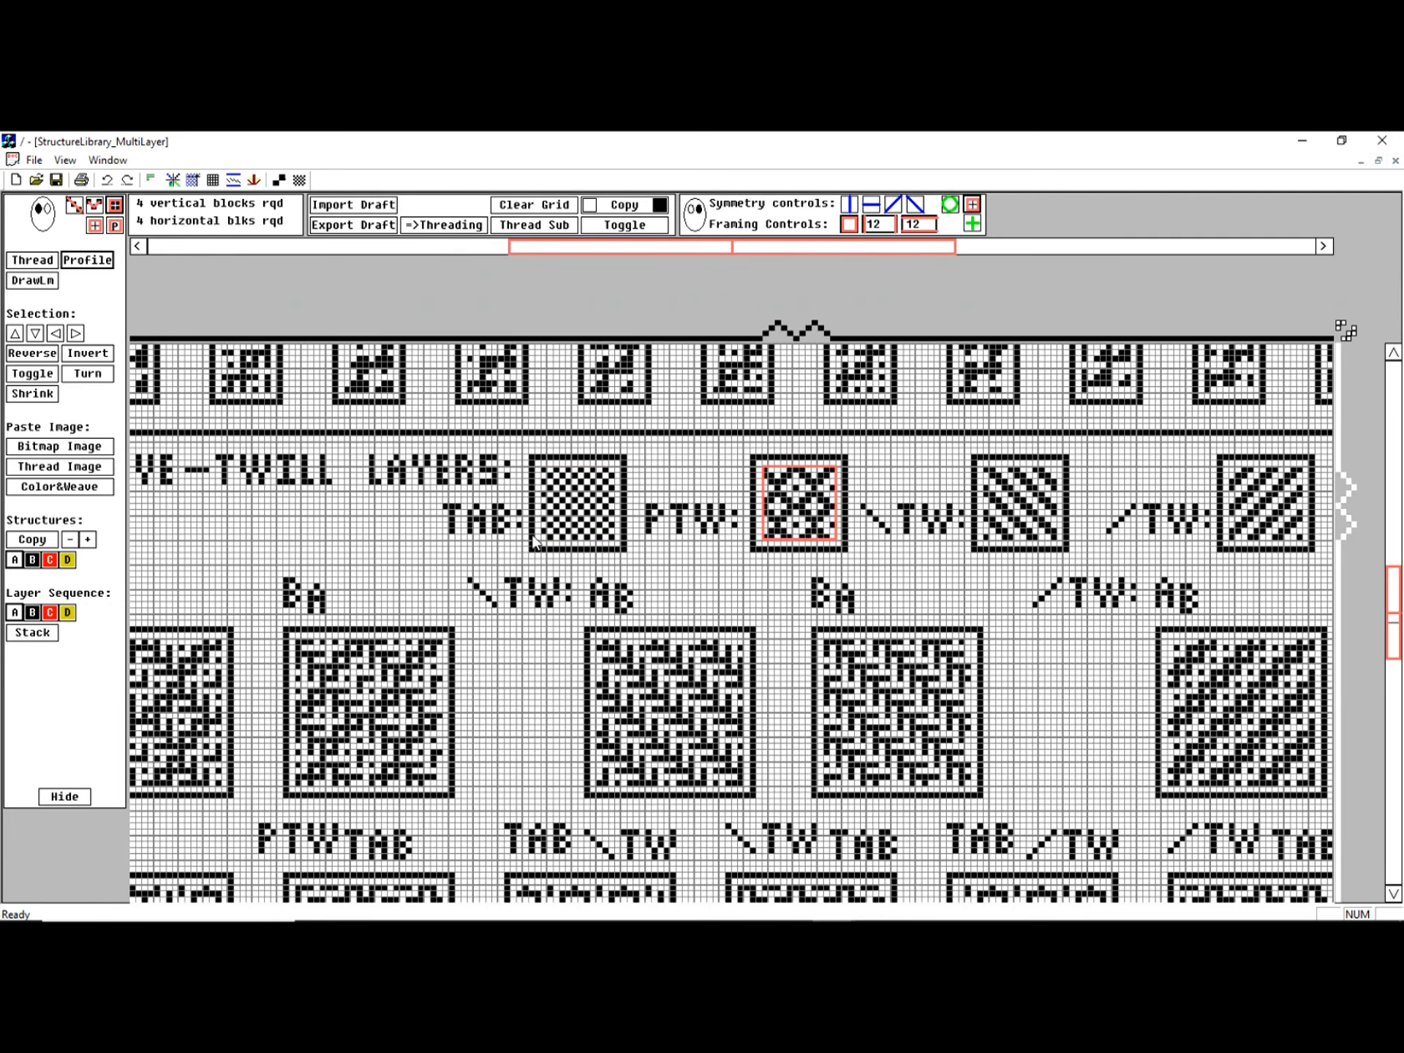
{"action": "left_click", "coordinate": [33, 559]}
{"action": "left_click", "coordinate": [33, 560]}
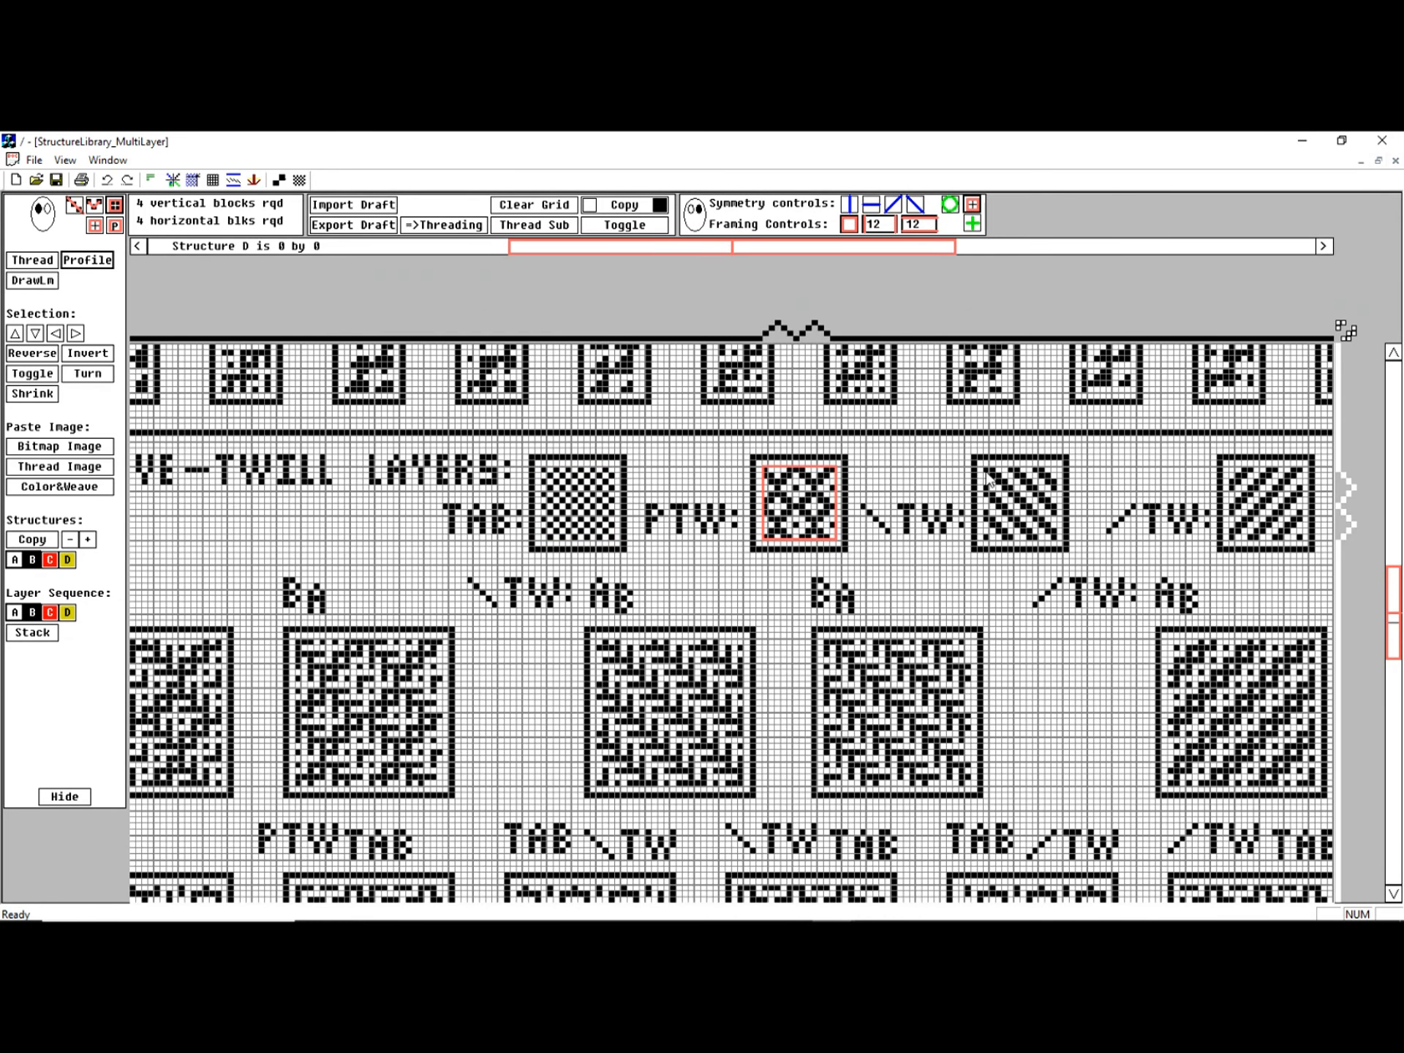
Step: Copy the library's 12 by 12 \TW weave into structure C and its 12 by 12 /TW weave into structure D
{"action": "left_click_drag", "start_coordinate": [987, 473], "coordinate": [1055, 541]}
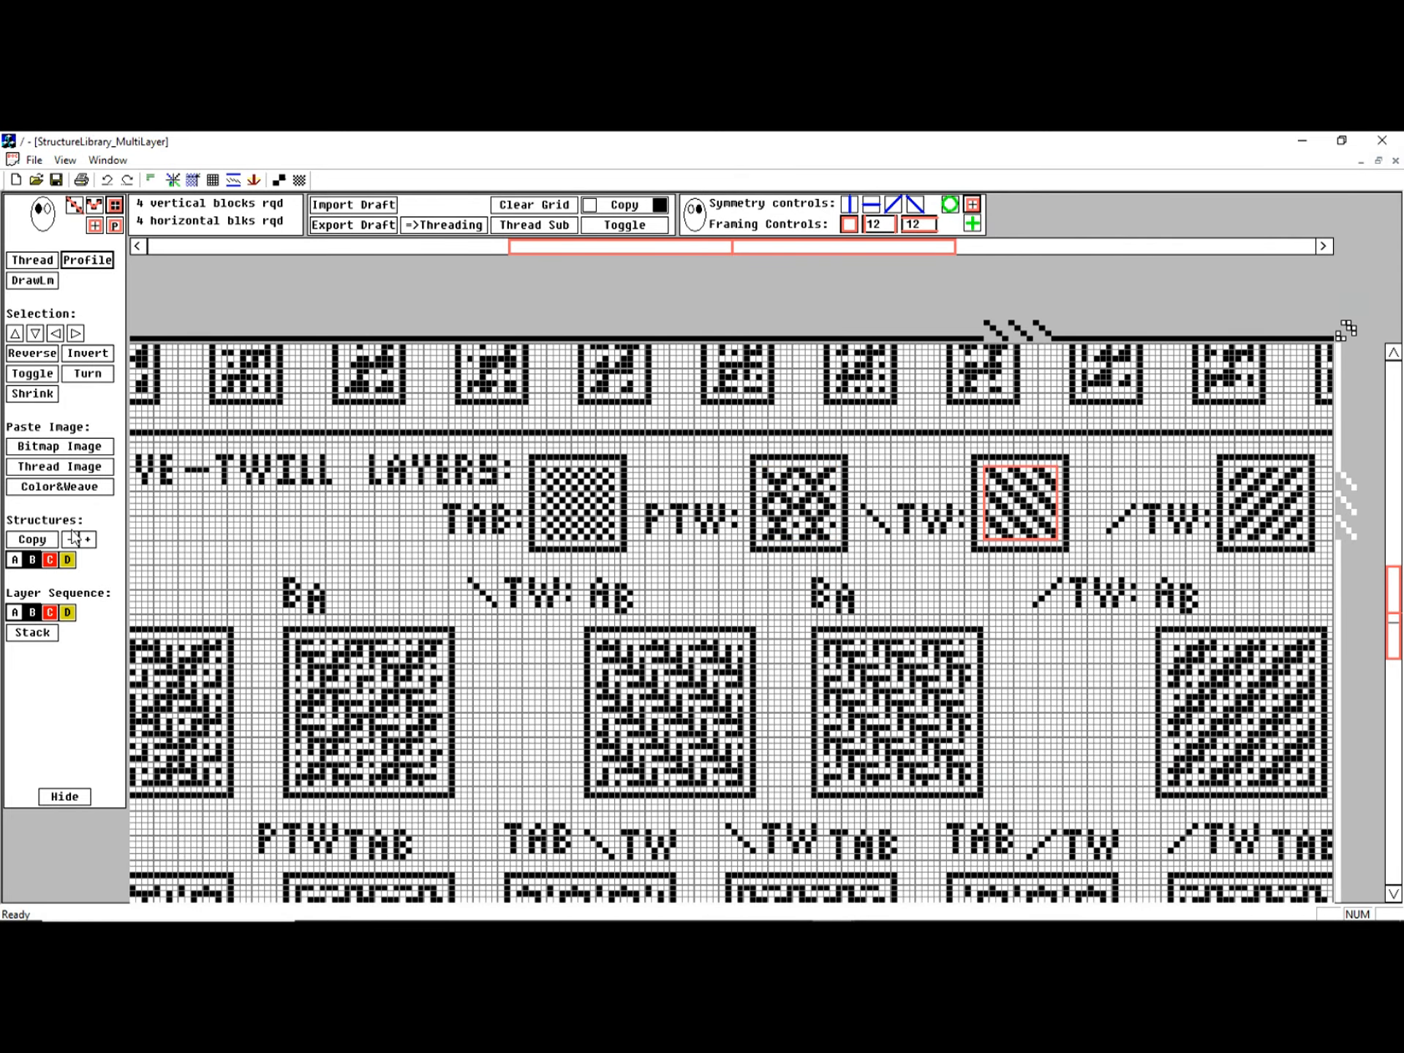
{"action": "left_click", "coordinate": [50, 560]}
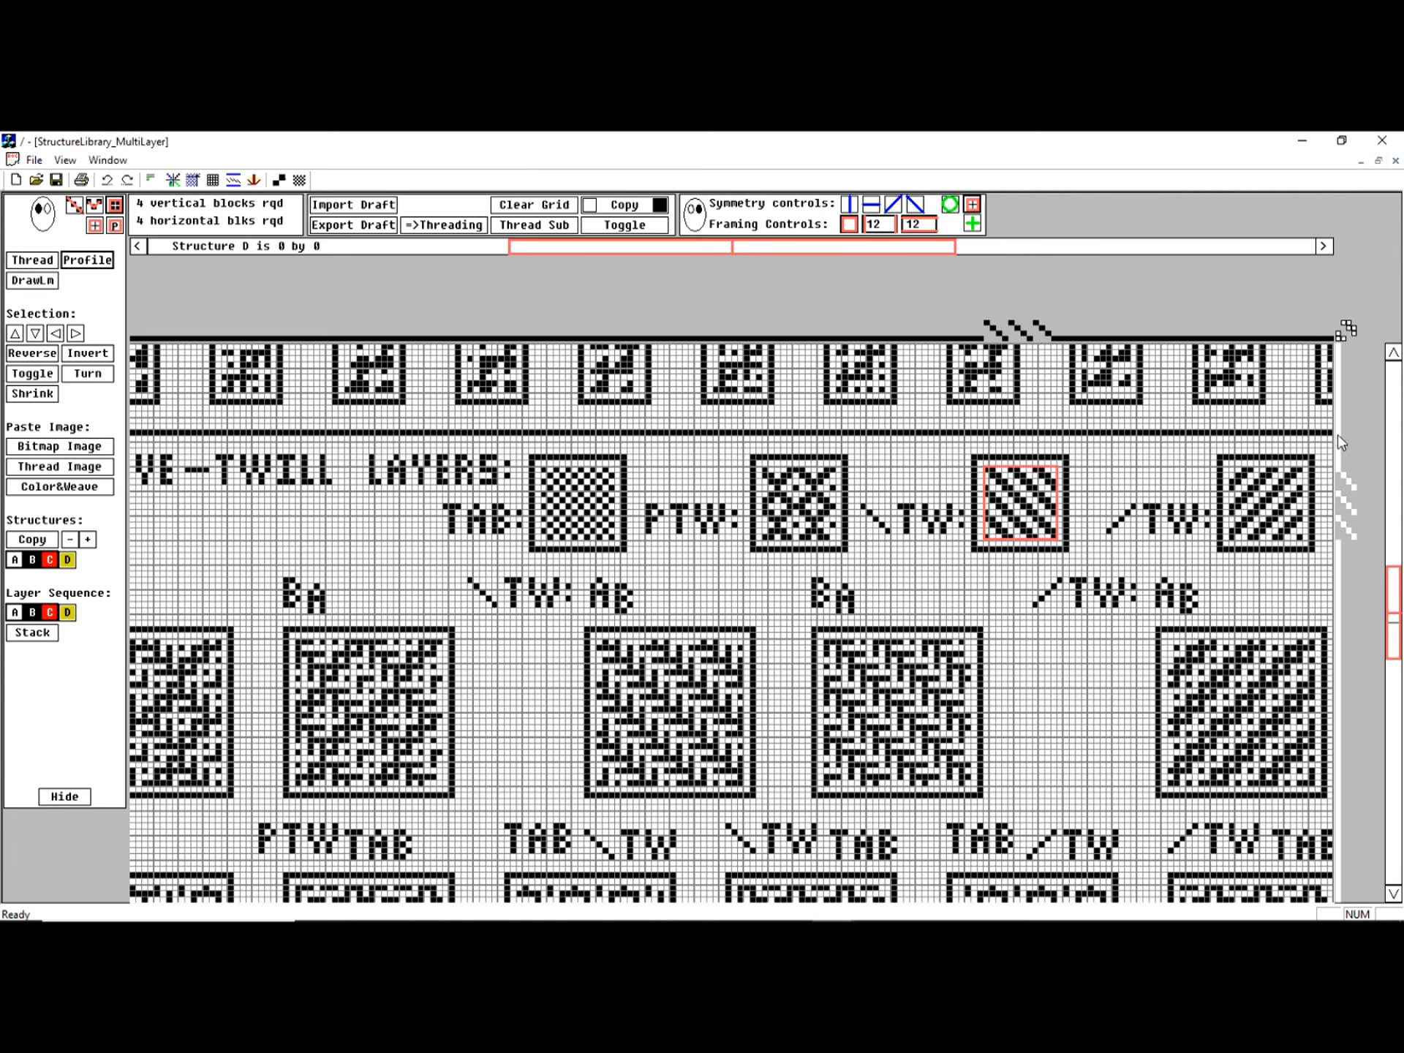
{"action": "left_click_drag", "start_coordinate": [1232, 477], "coordinate": [1299, 539]}
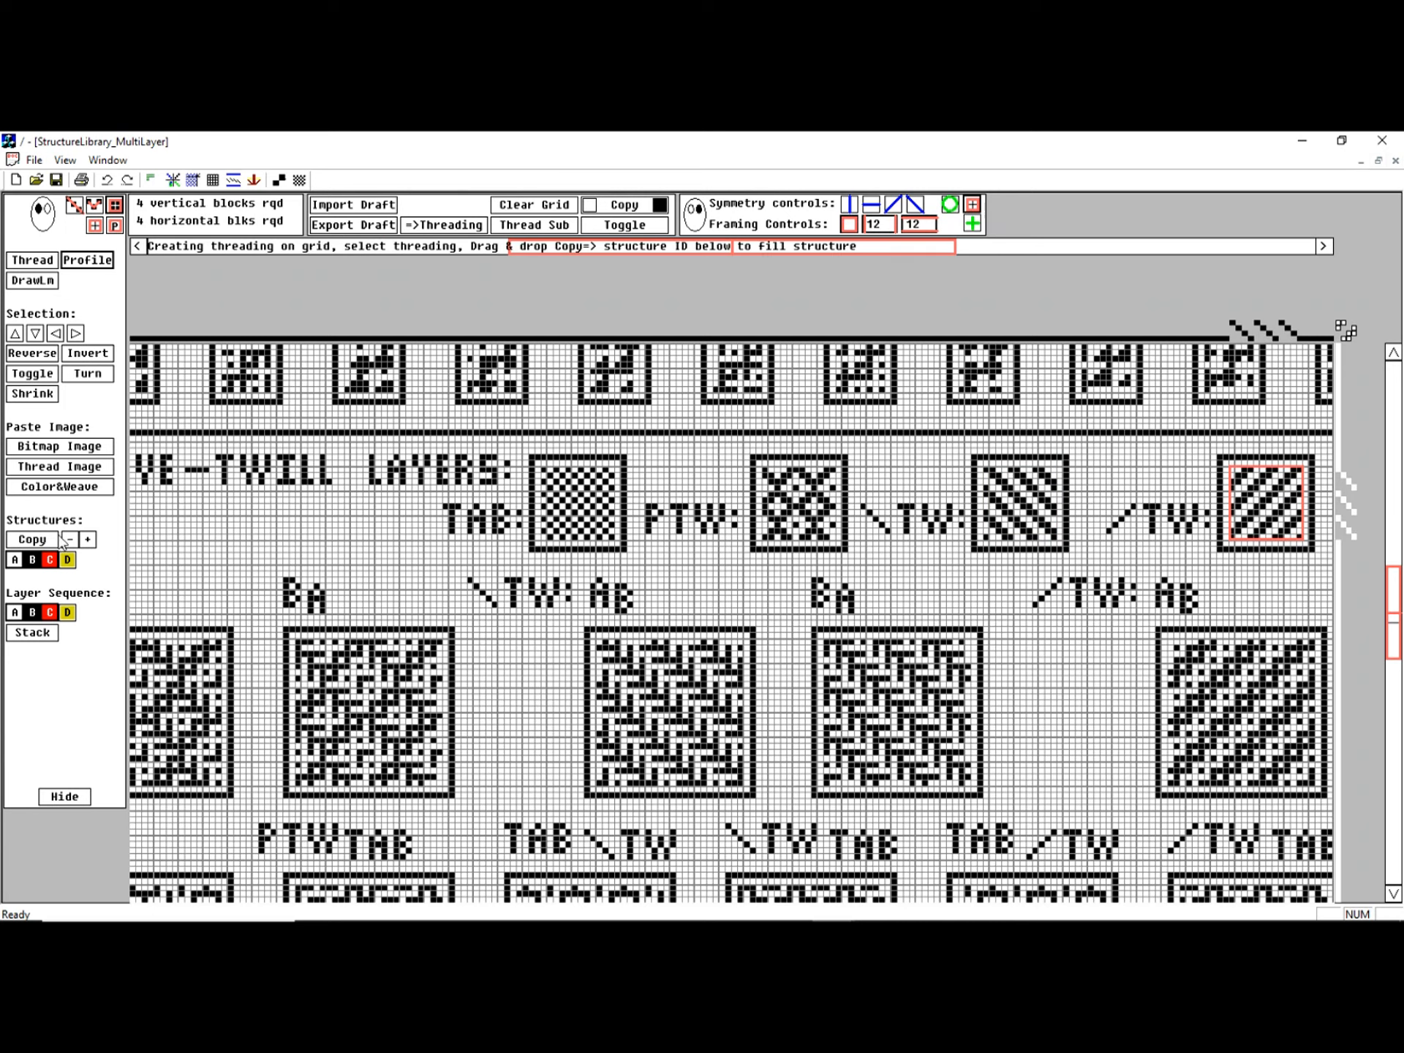
{"action": "left_click_drag", "start_coordinate": [52, 546], "coordinate": [68, 560]}
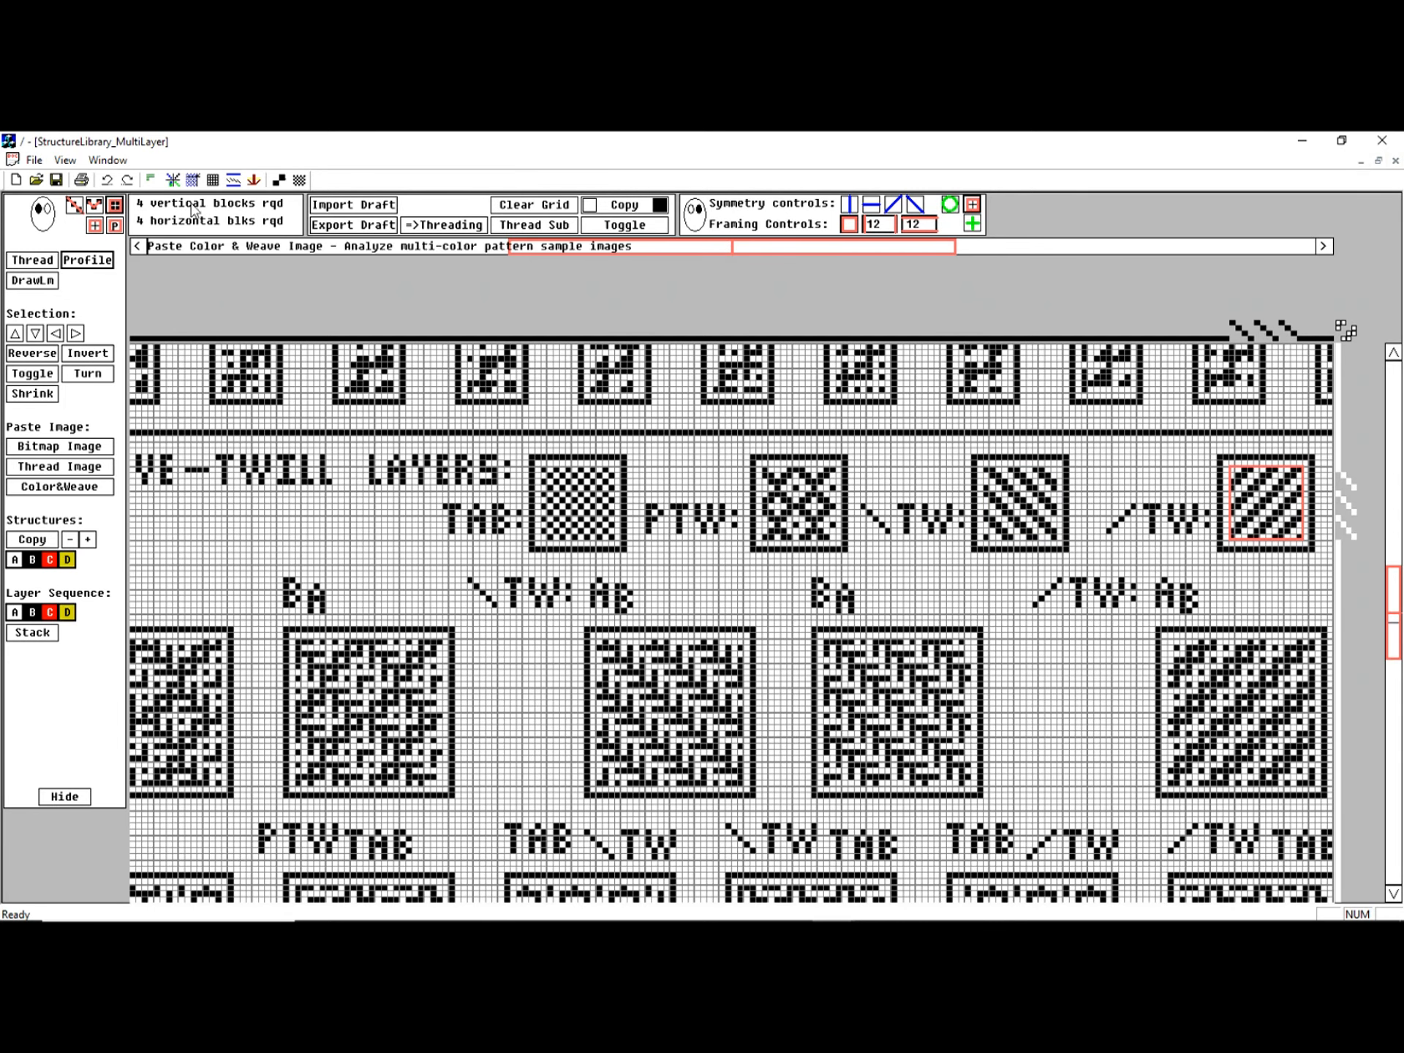
Step: Return to the Untitled drawing and paint four symmetric 2 by 2 white structure A squares inside the black center block
{"action": "left_click", "coordinate": [106, 161]}
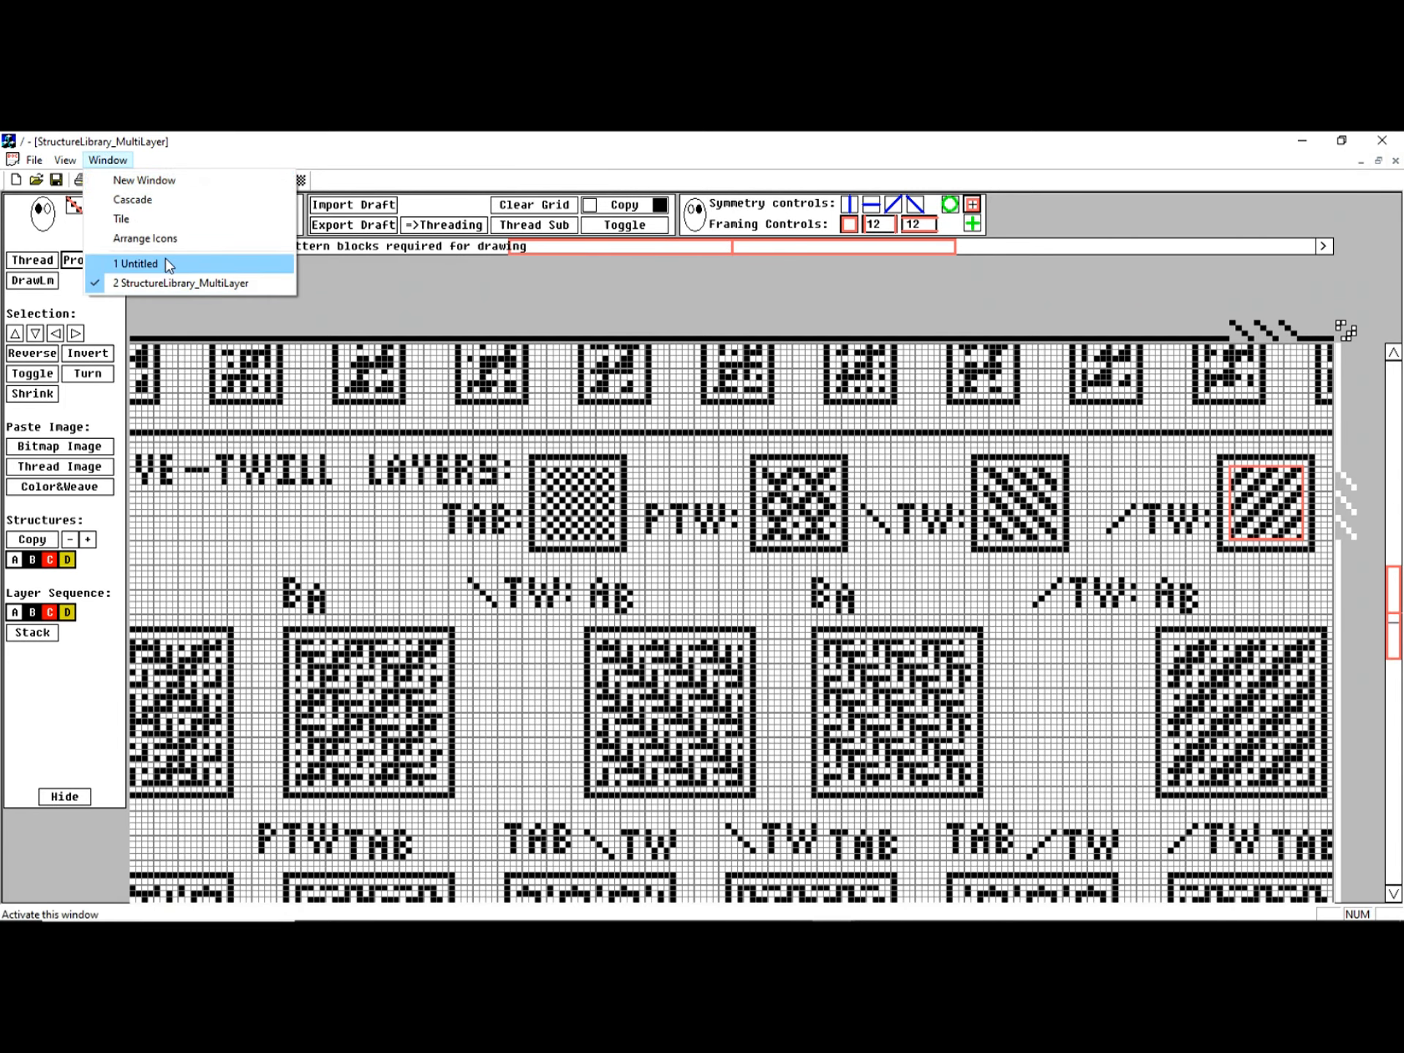
{"action": "left_click", "coordinate": [136, 264]}
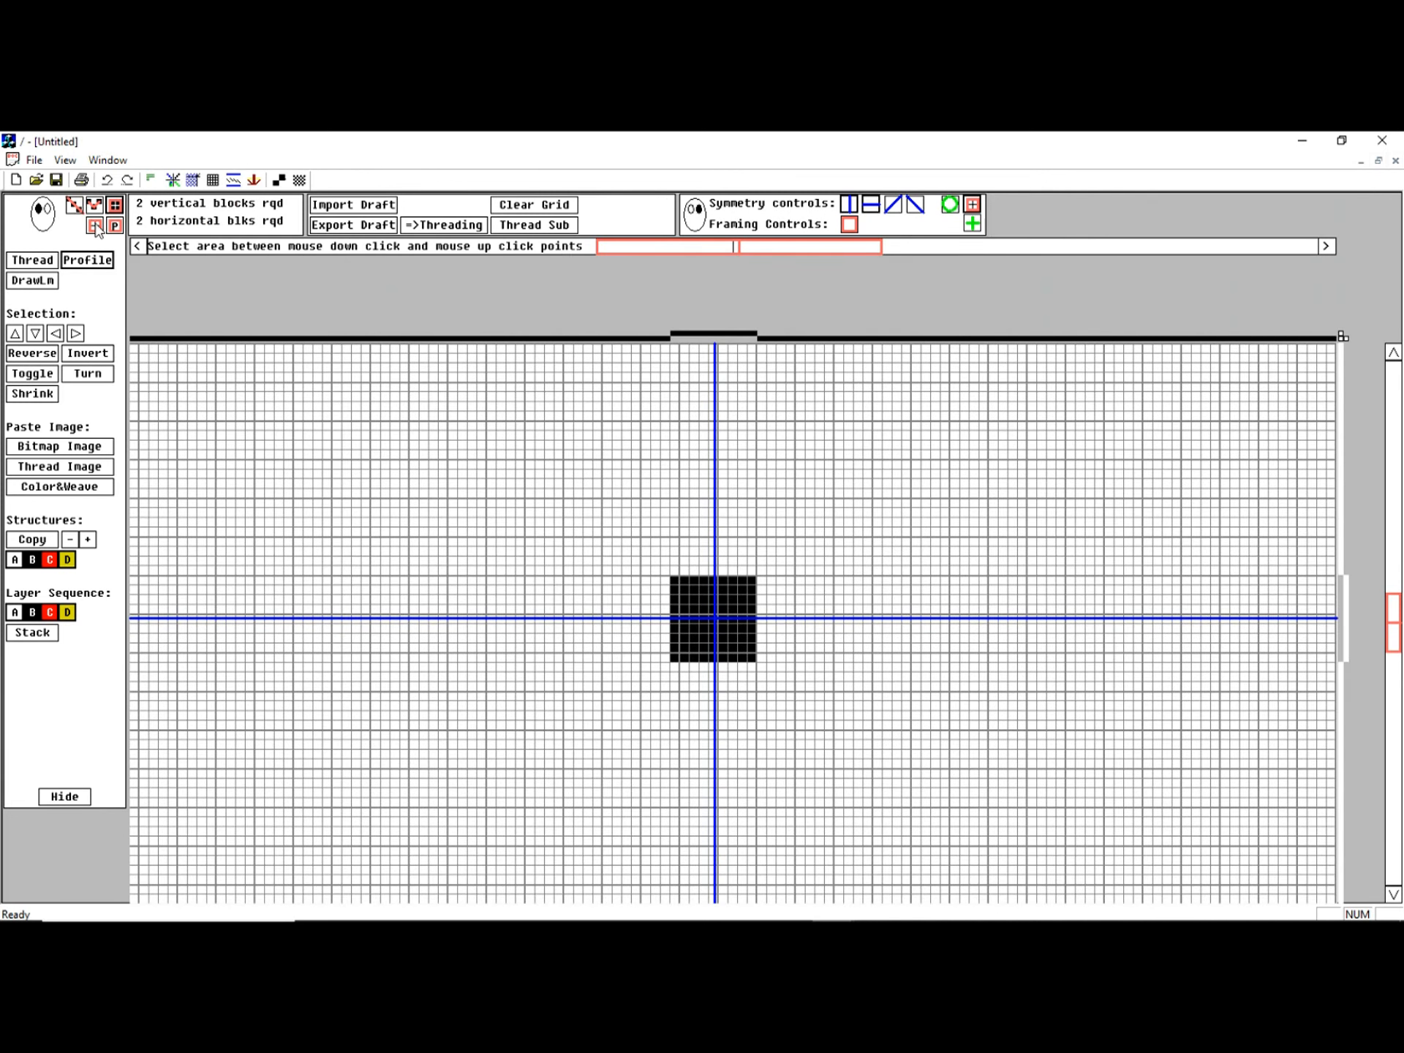
{"action": "left_click", "coordinate": [113, 208]}
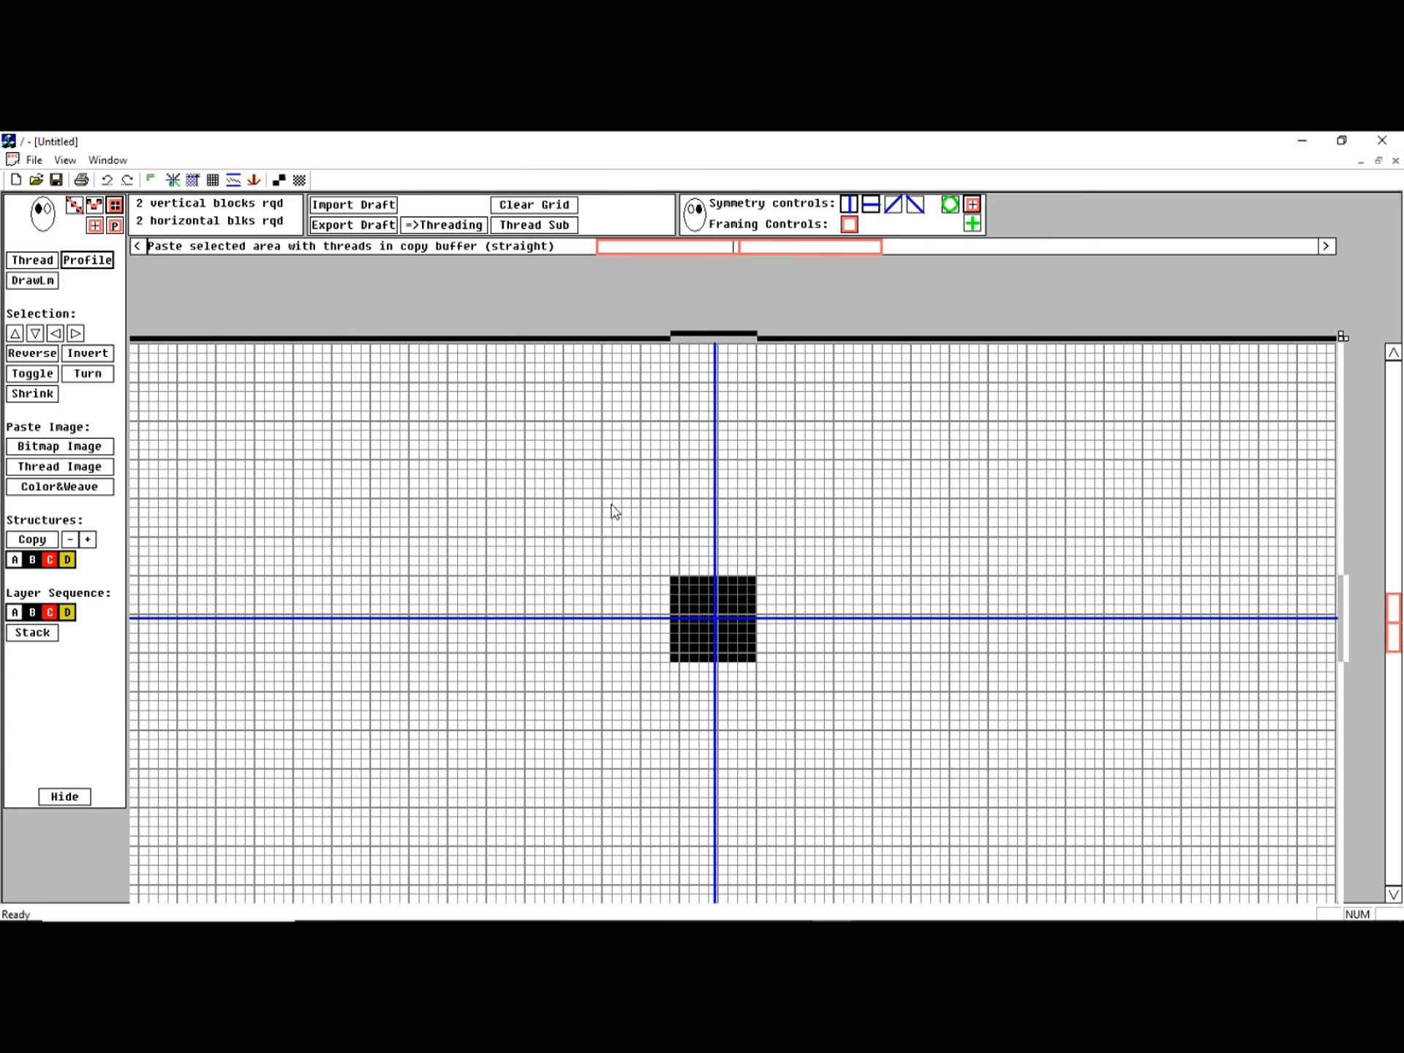
{"action": "left_click", "coordinate": [46, 560]}
{"action": "left_click", "coordinate": [733, 597]}
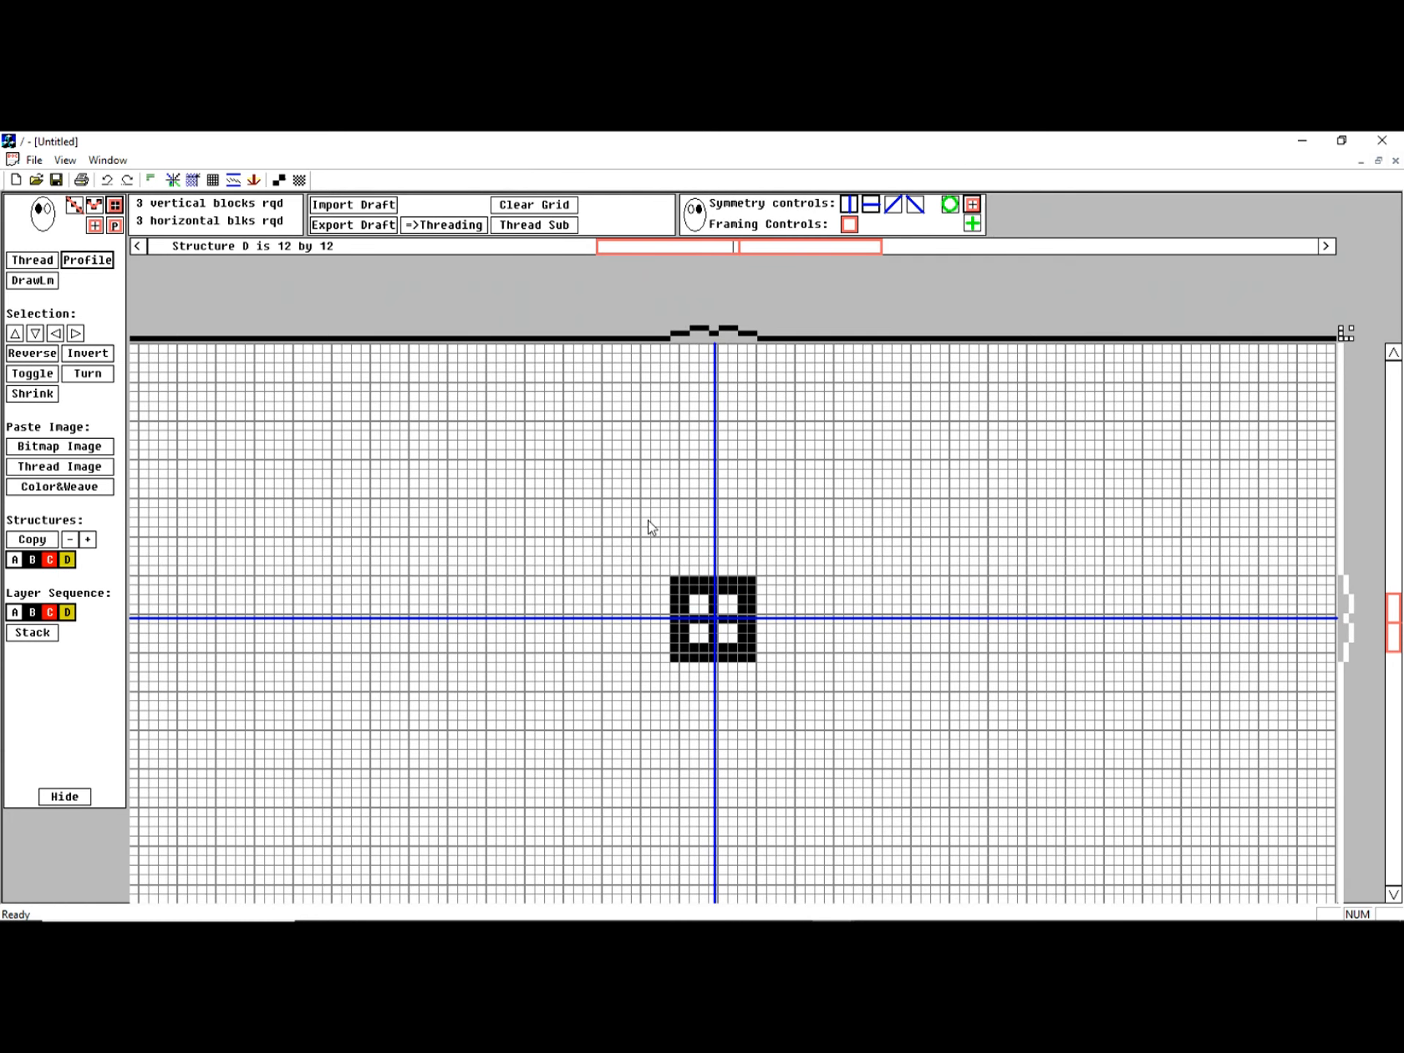
Step: Paint 4 by 4 structure C blocks diagonally off the black square's four corners and structure D blocks along its left and right sides
{"action": "left_click", "coordinate": [784, 555]}
{"action": "left_click", "coordinate": [760, 571]}
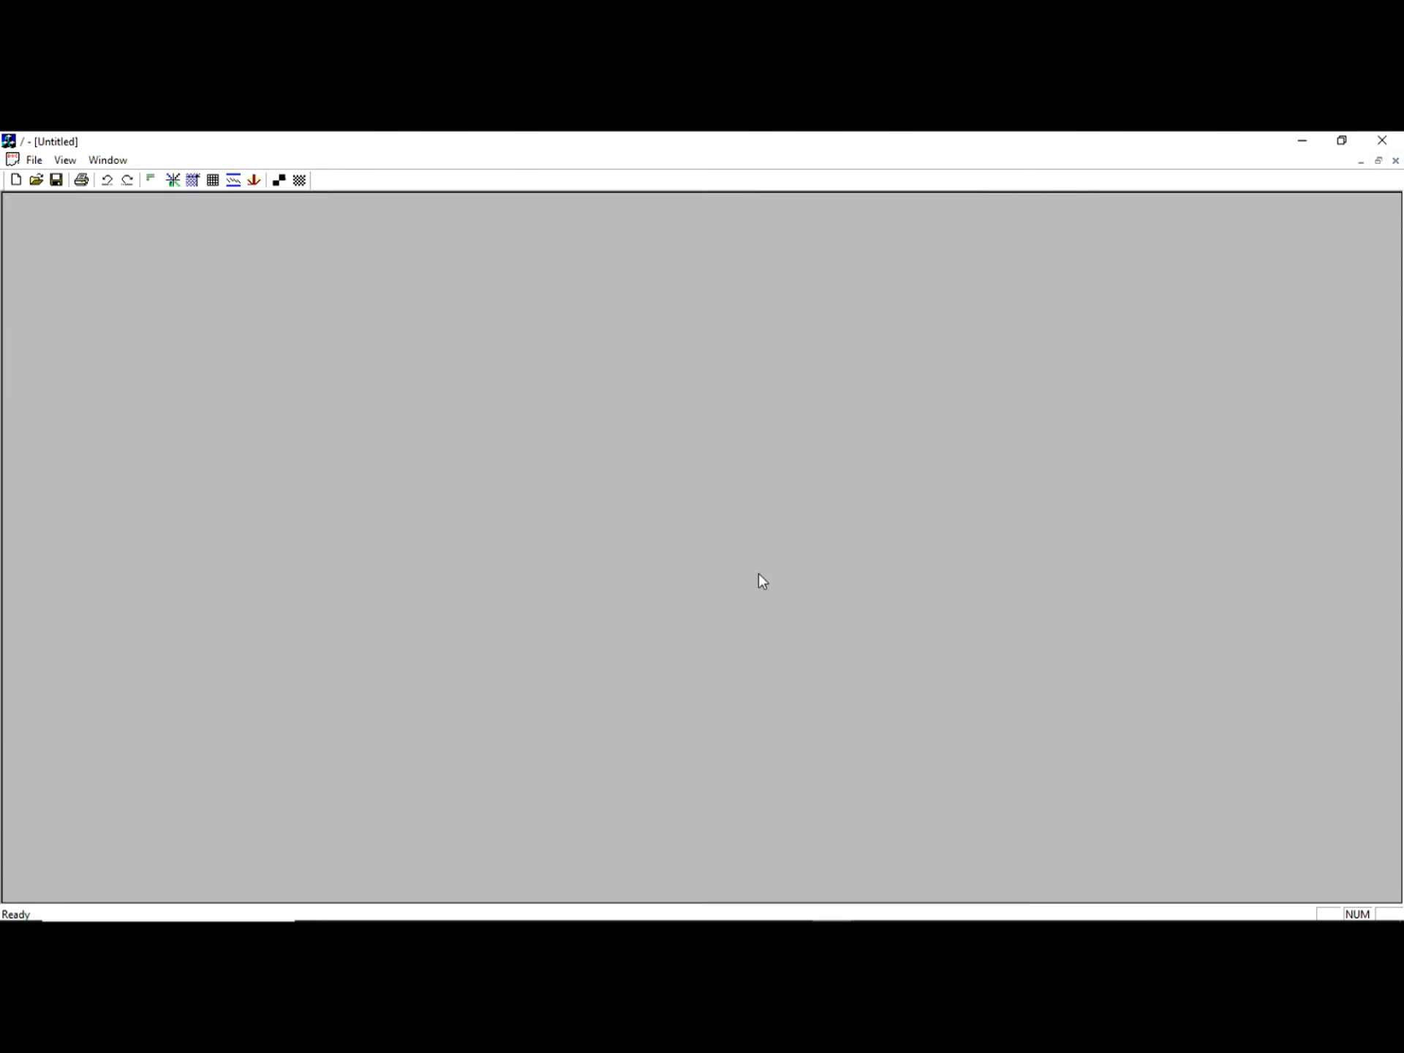
{"action": "left_click_drag", "start_coordinate": [760, 571], "coordinate": [789, 544]}
{"action": "left_click", "coordinate": [66, 559]}
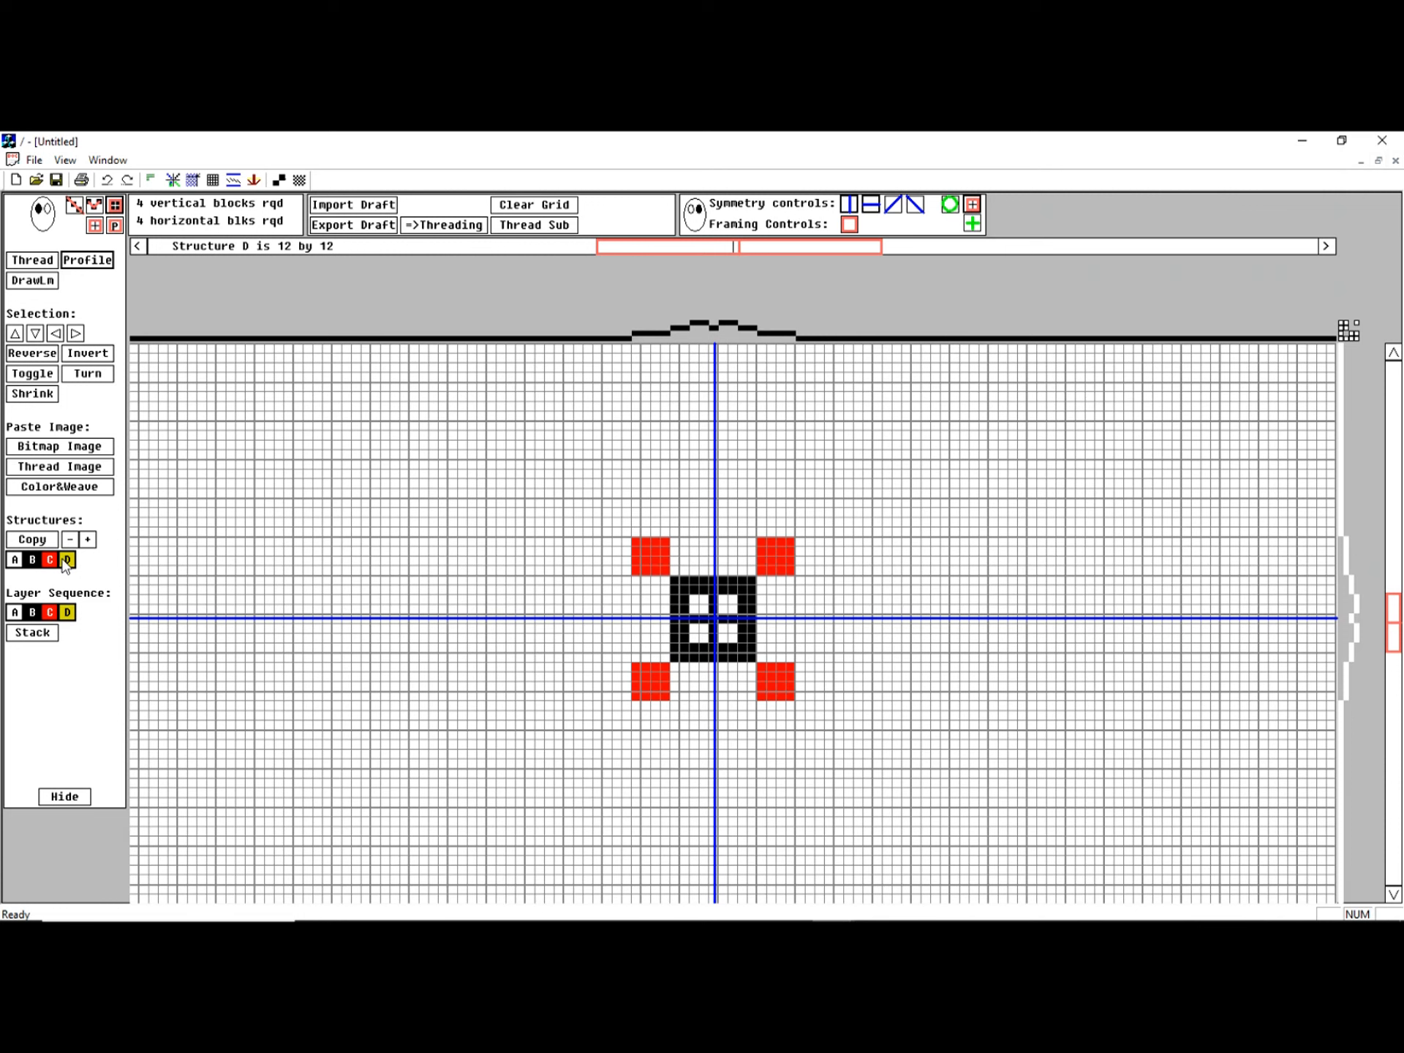
{"action": "left_click", "coordinate": [762, 590]}
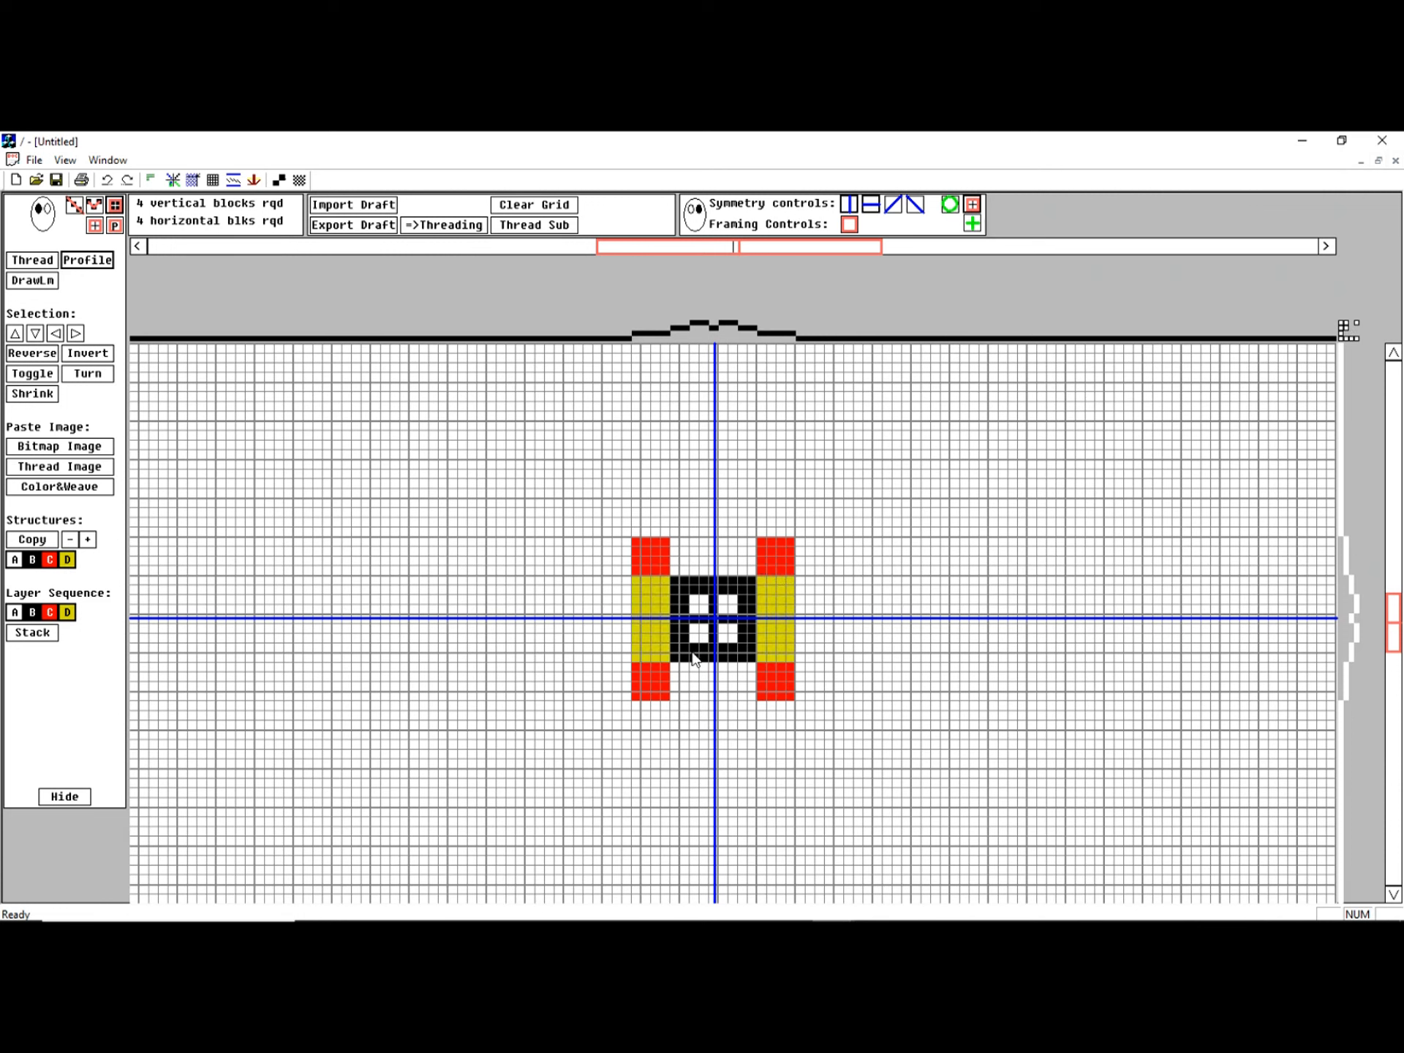